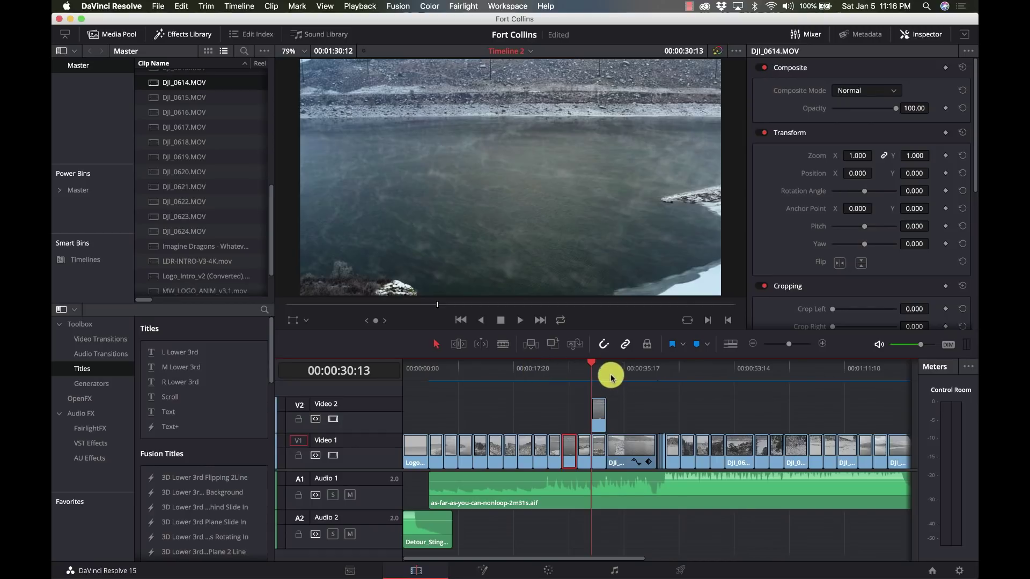
Place the playhead at the start of the DJI_0616 clip in Timeline 2.
left_click(611, 375)
Select and preview DJI_0616, return to its start, and close the Inspector.
left_click(621, 448)
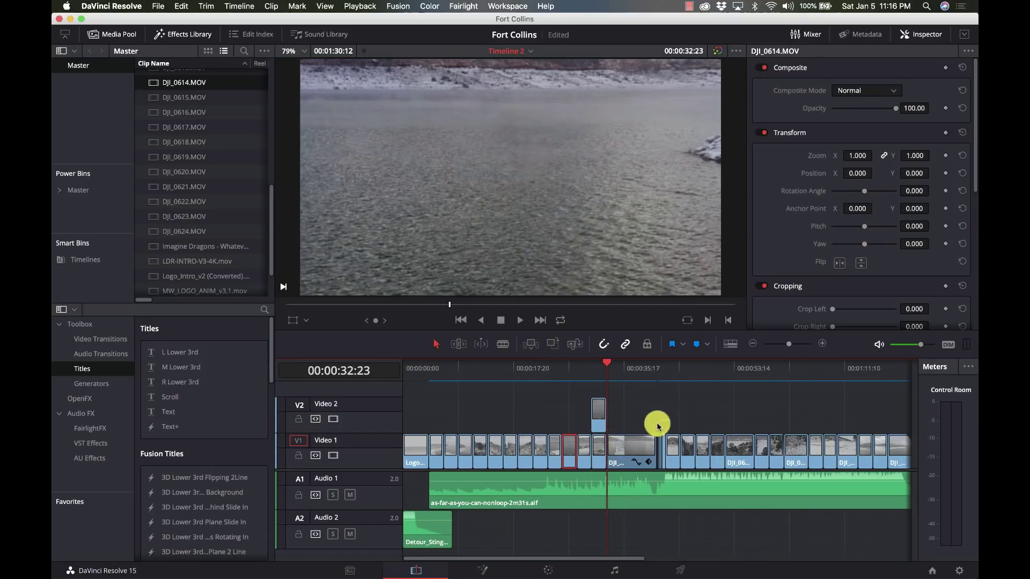
key("space")
scroll(668, 421, "up", 3)
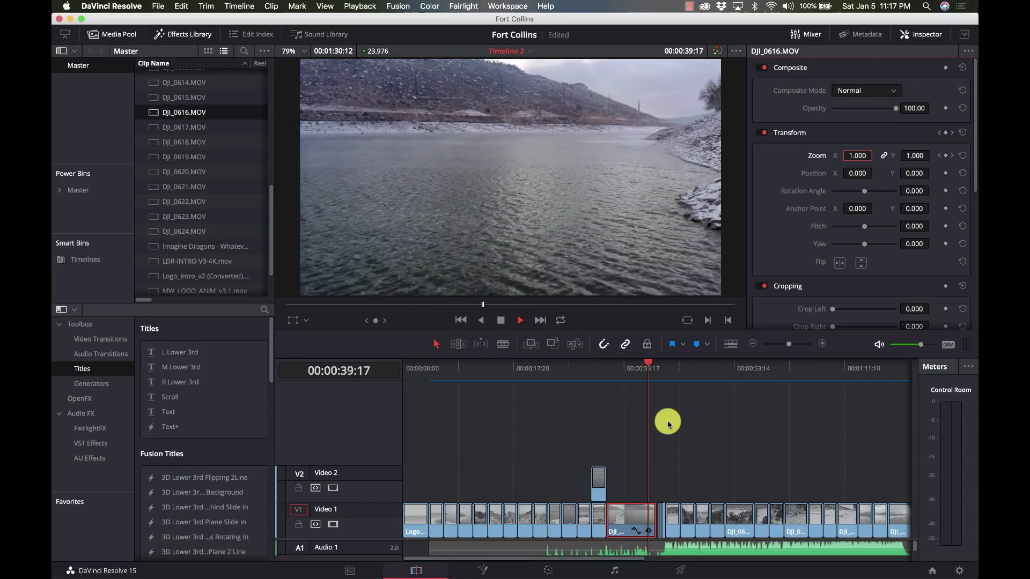
key("space")
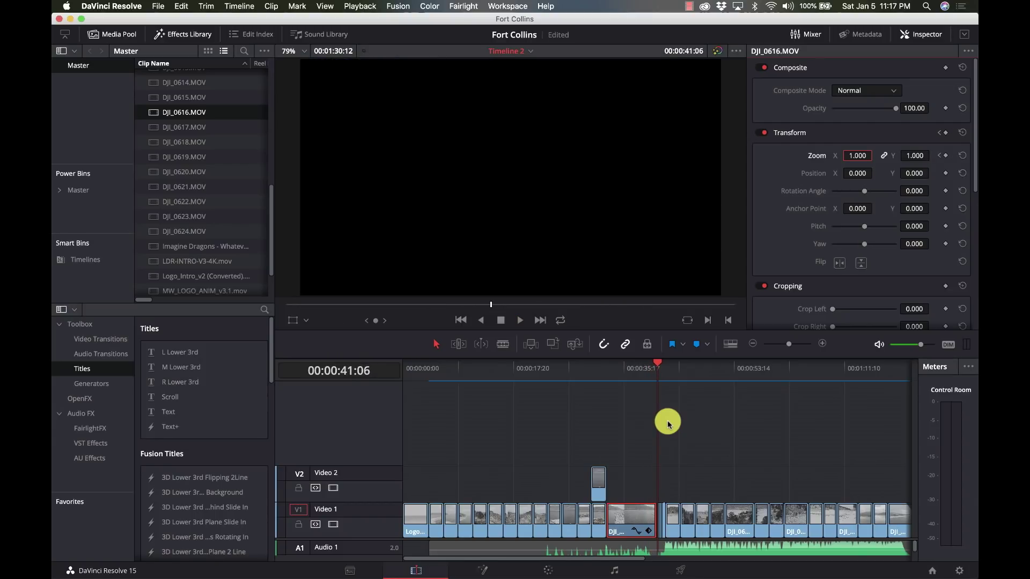
left_click(604, 374)
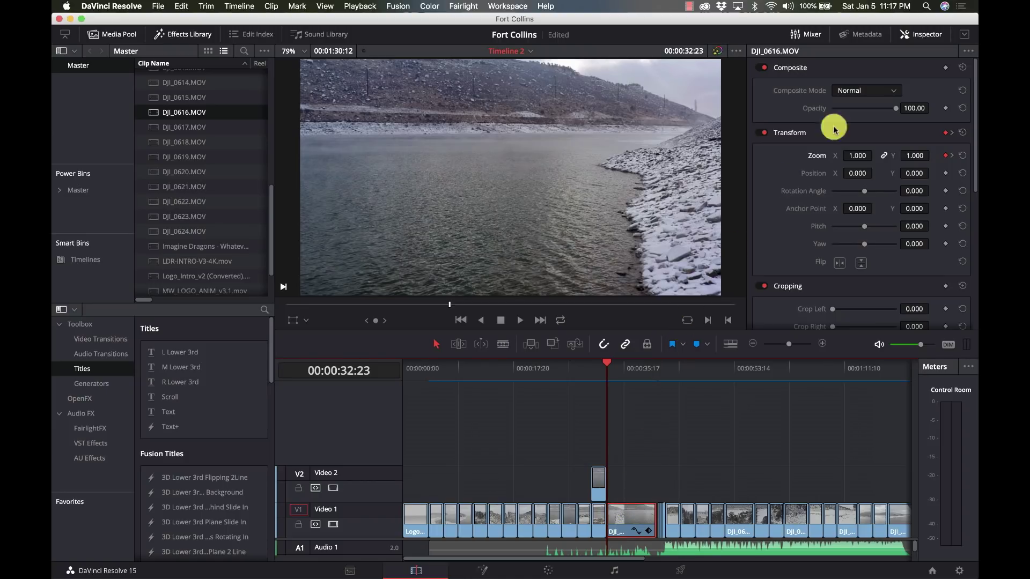
left_click(916, 38)
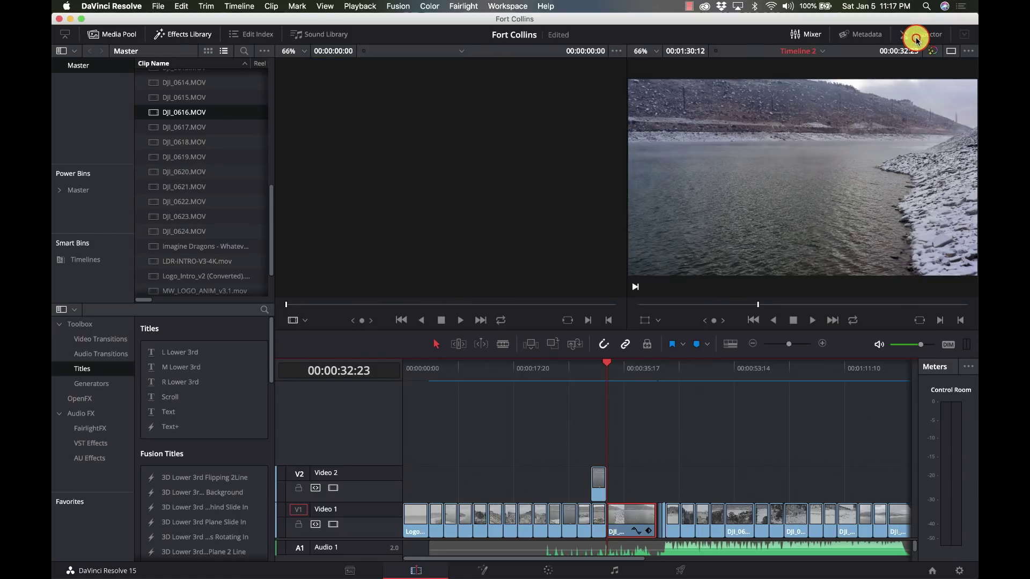
Reopen the Inspector and delete DJI_0616's existing Zoom keyframe.
left_click(916, 37)
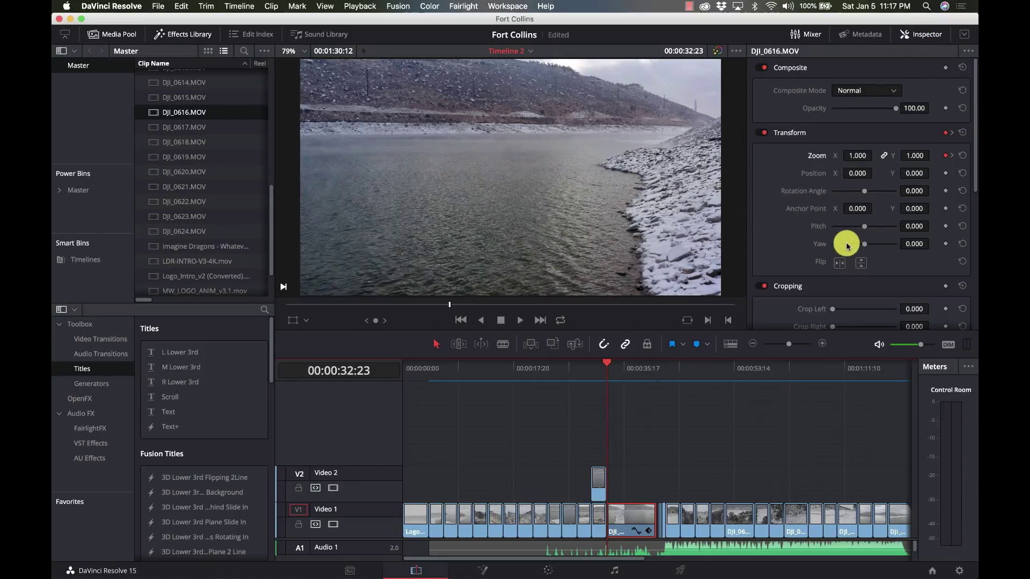
scroll(845, 242, "down", 5)
scroll(845, 239, "up", 3)
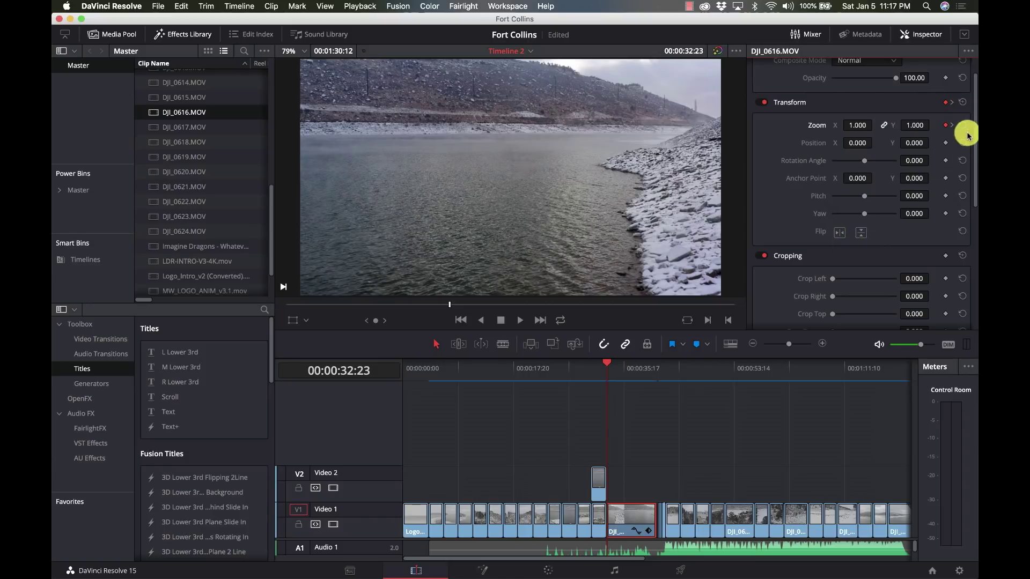
left_click(963, 125)
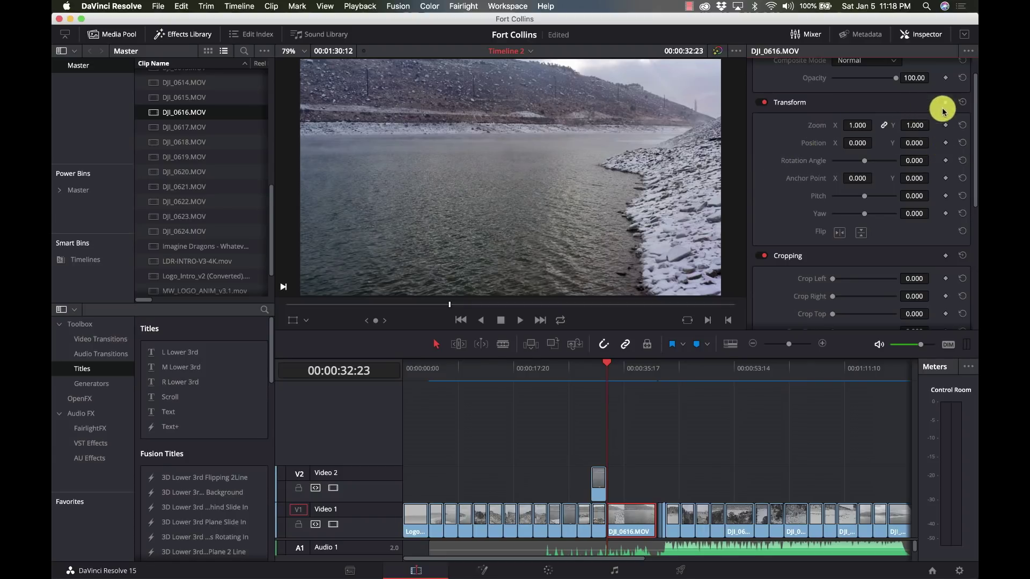
Set a fresh Zoom keyframe at 1.000 on the clip's first frame.
left_click(930, 35)
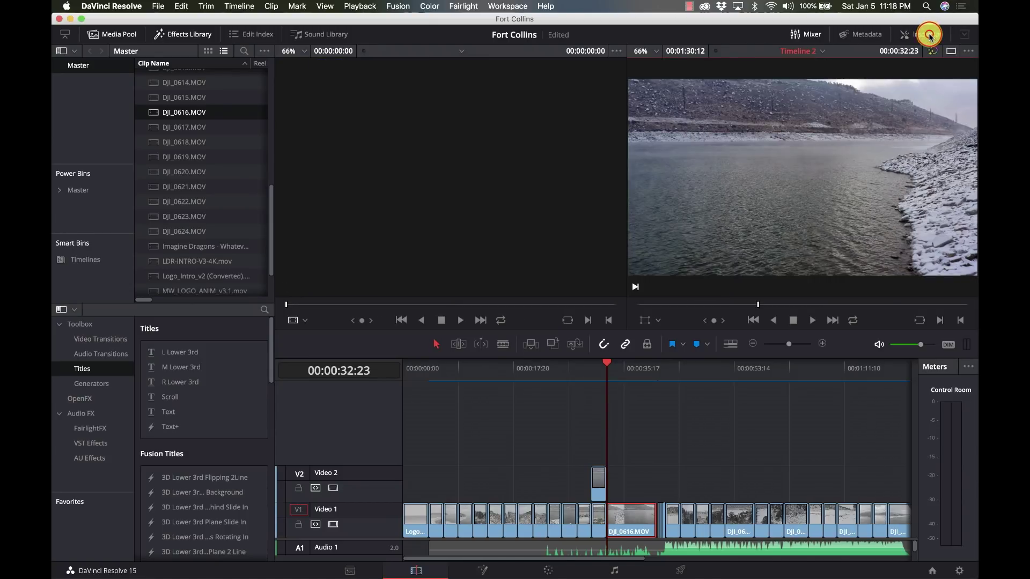
left_click(929, 35)
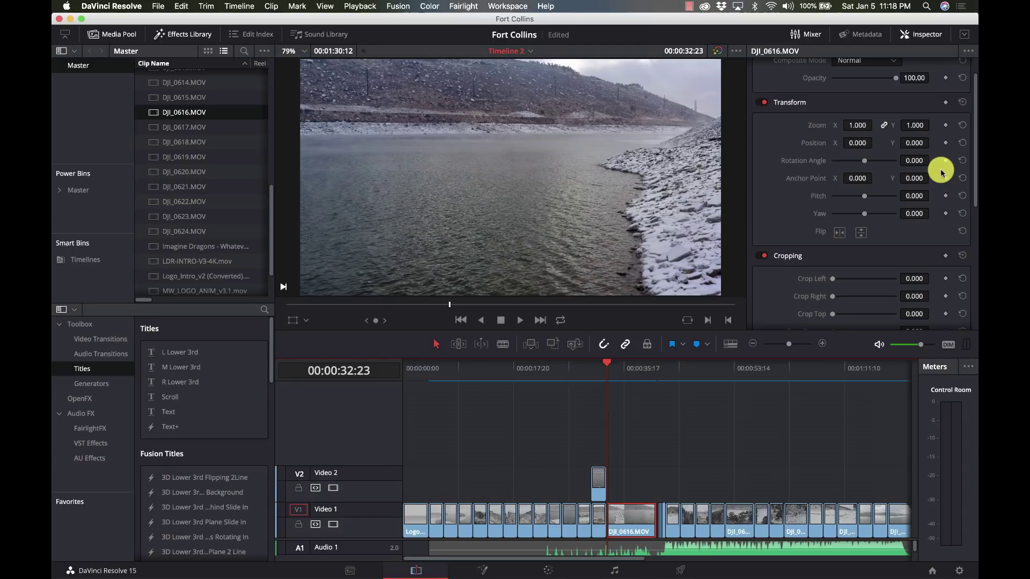
key("Left")
key("Right")
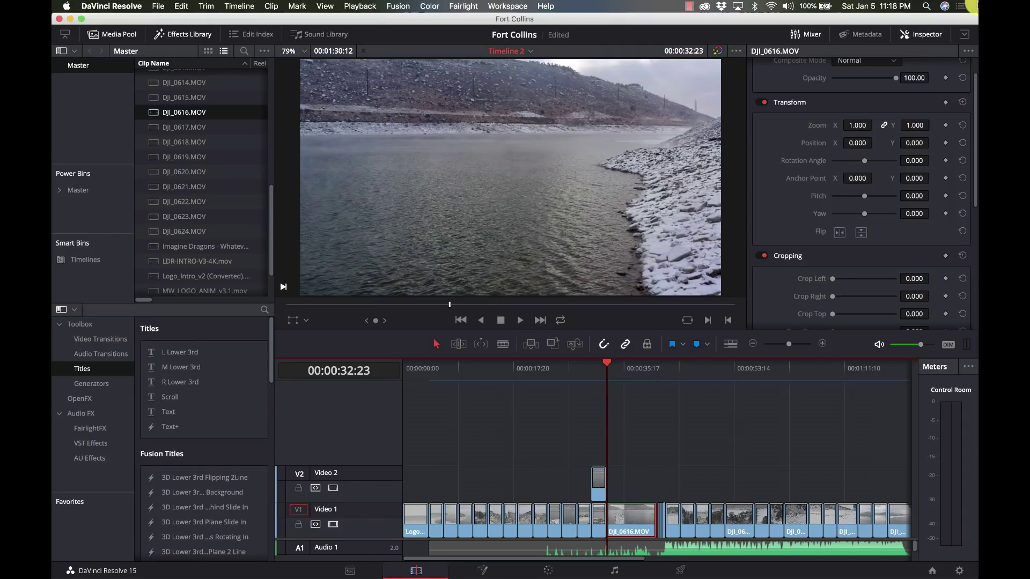
left_click(946, 127)
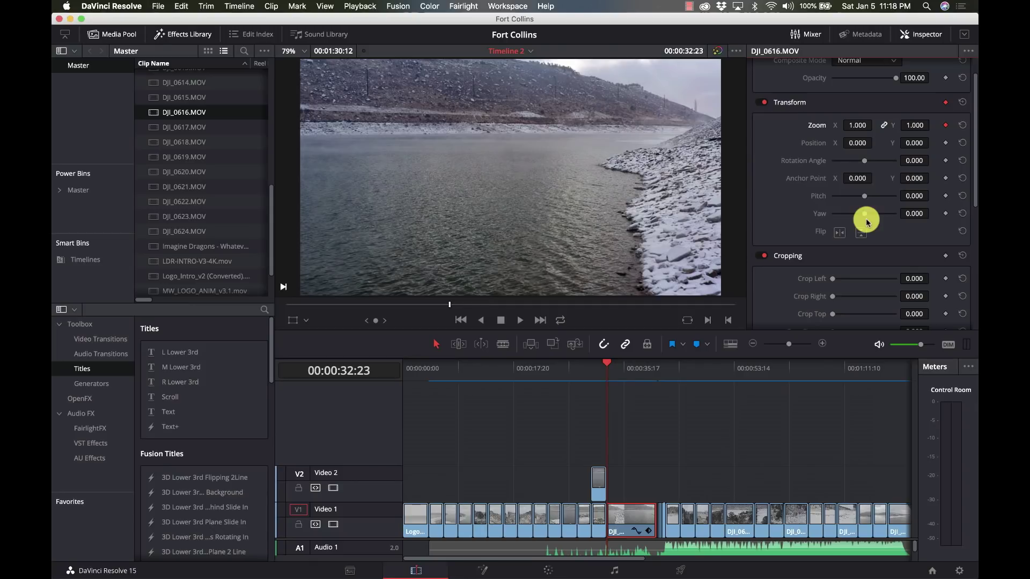
Key a Zoom of 2 on DJI_0616's last frame.
left_click(653, 369)
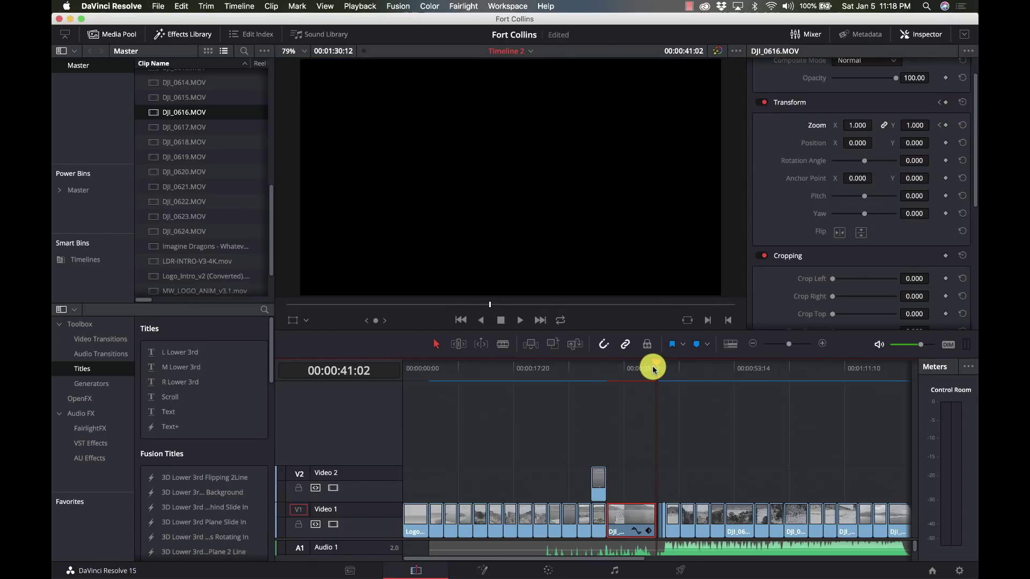
left_click(651, 368)
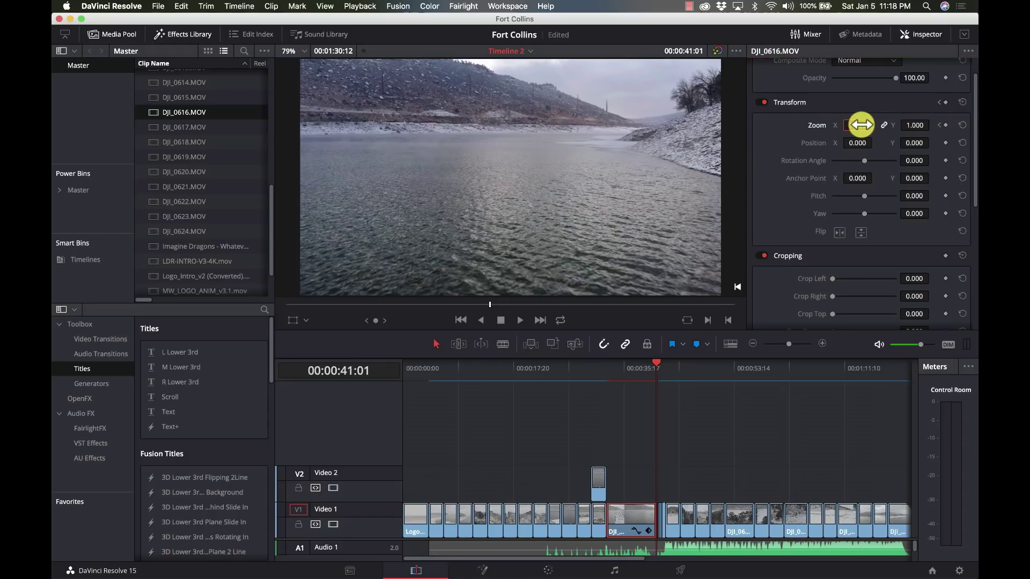
type("2")
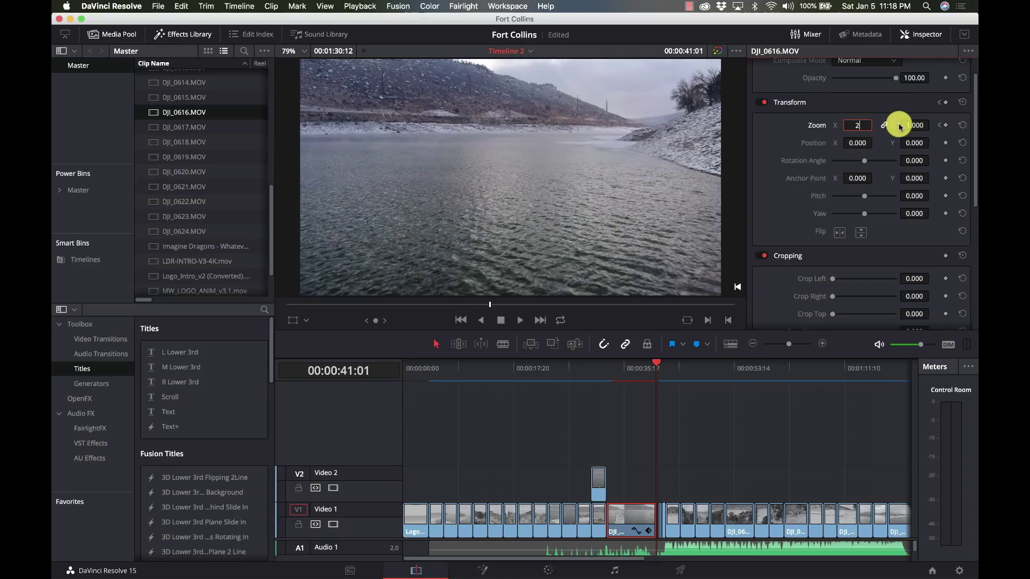
key("Return")
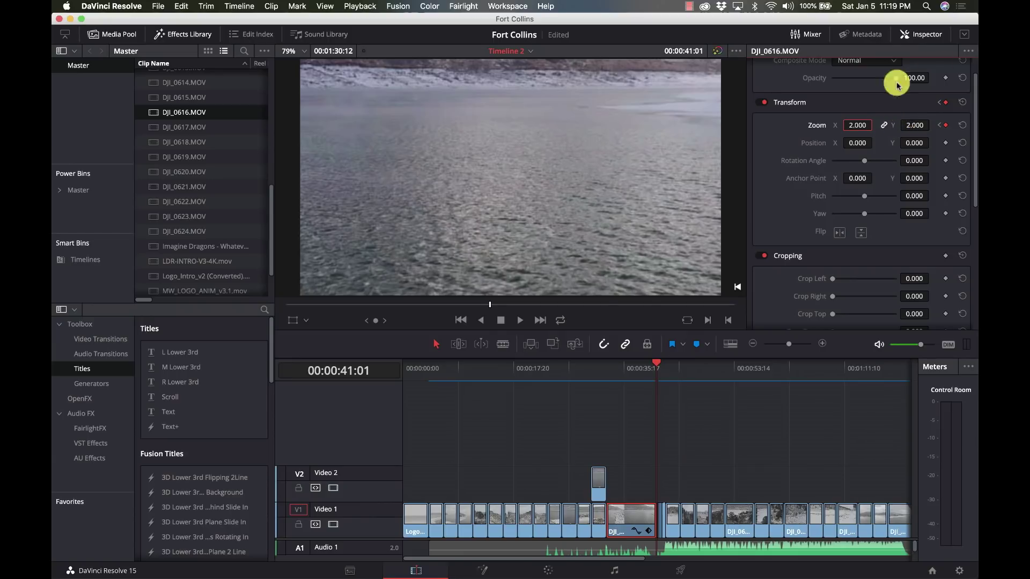
Play the push-in from the clip start and return the playhead to the start.
left_click(608, 369)
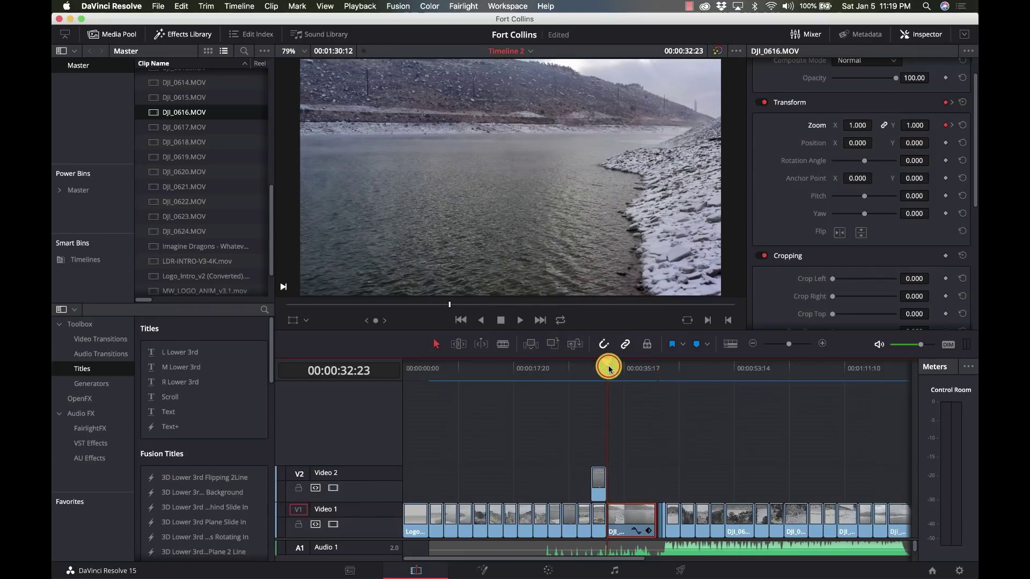
key("space")
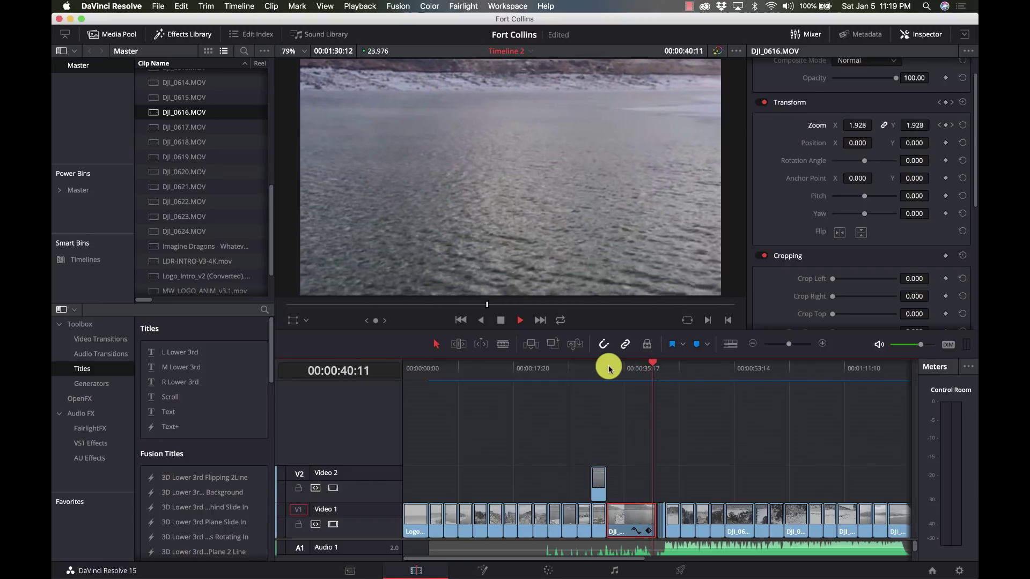
key("space")
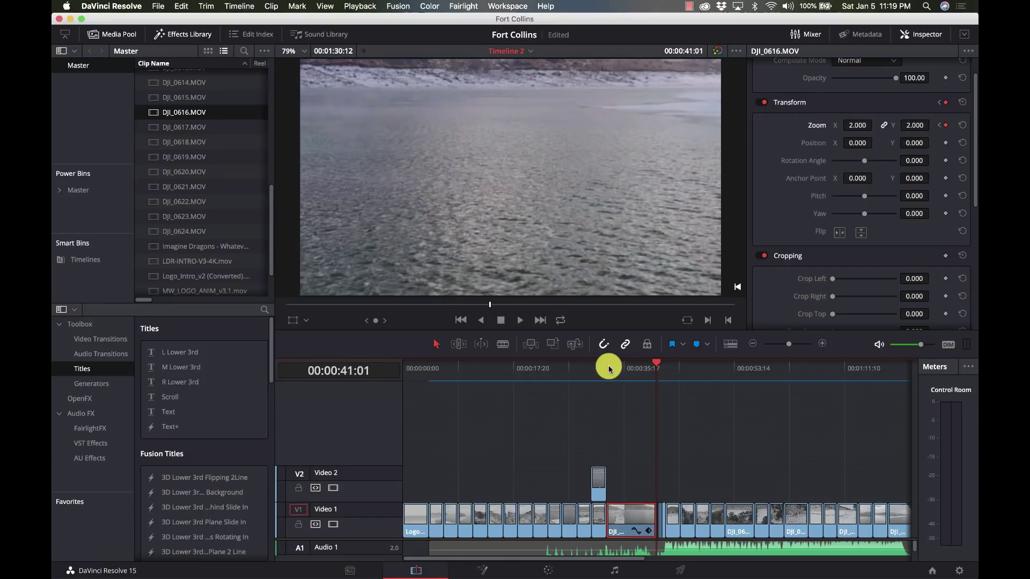
left_click(609, 375)
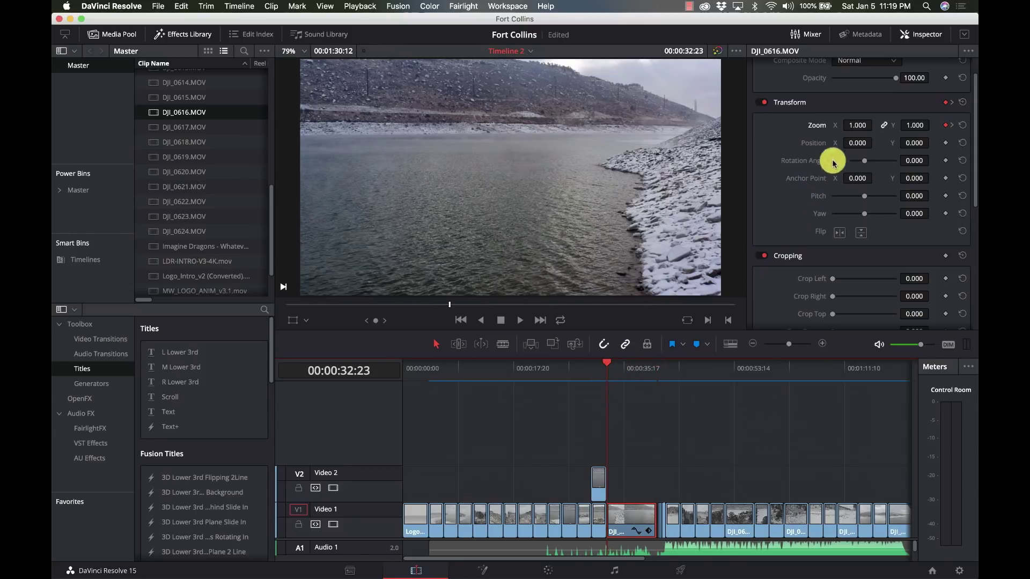
left_click(859, 127)
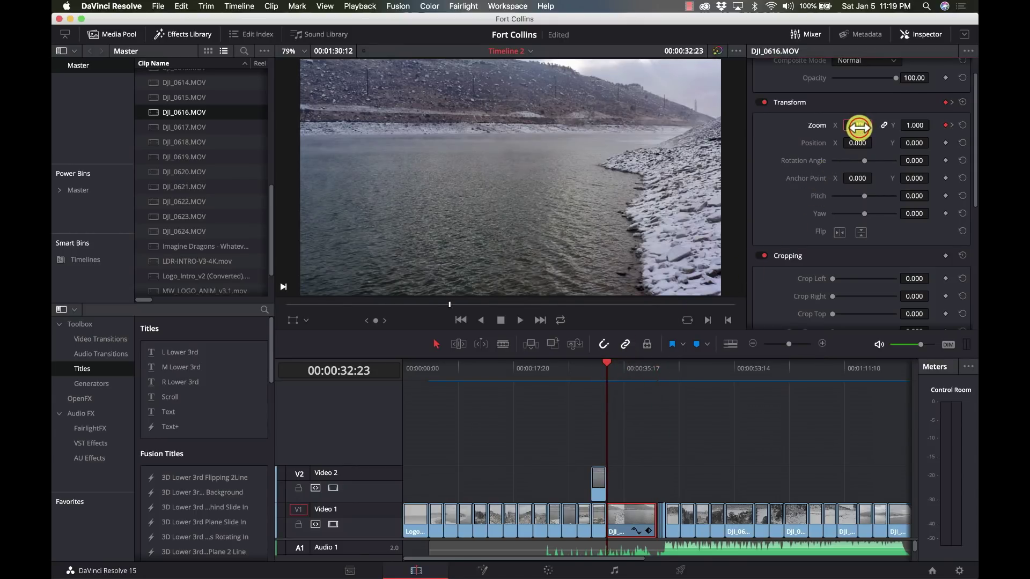
left_click_drag(859, 128, 747, 260)
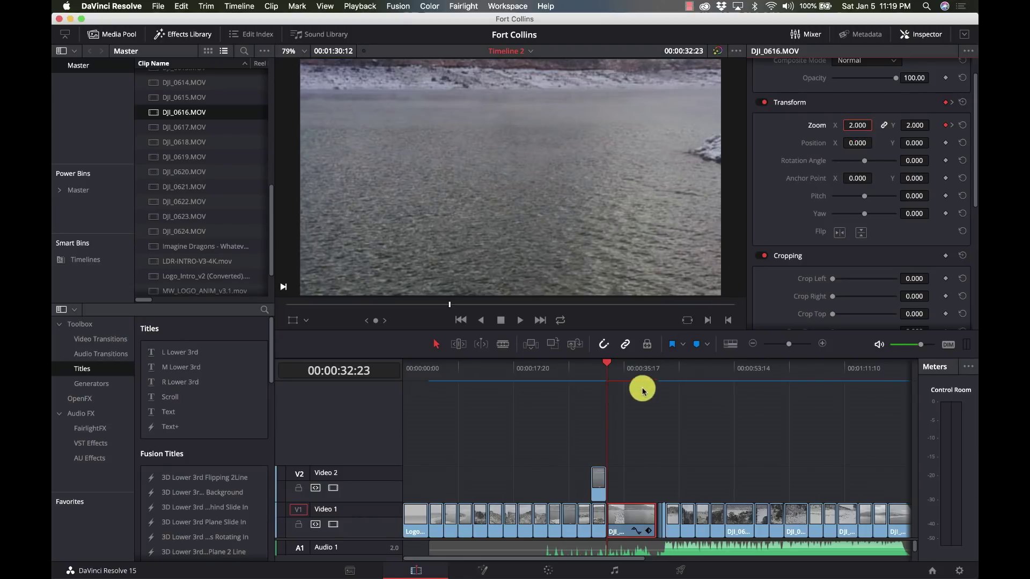
left_click(653, 373)
key("Left")
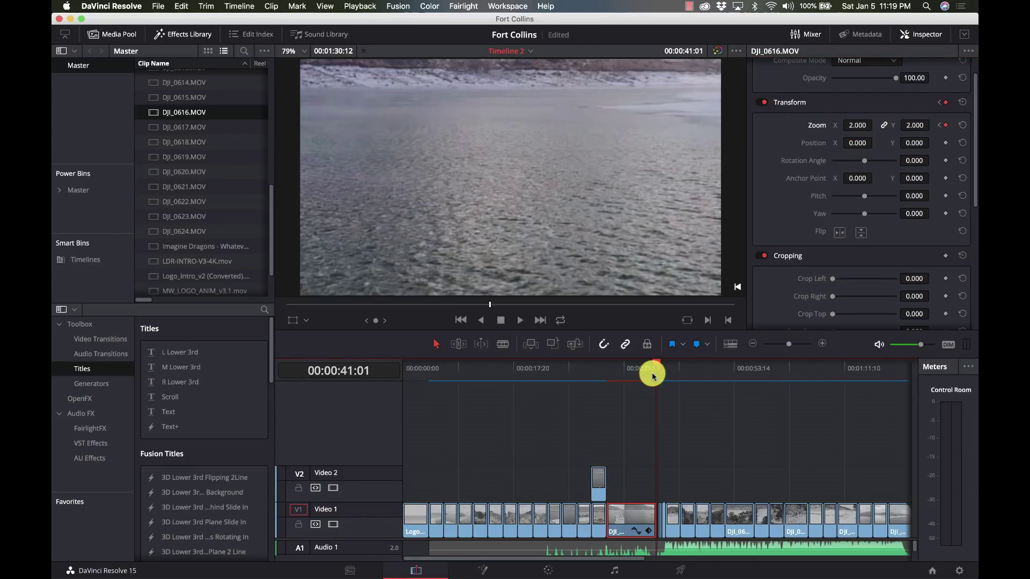
left_click(910, 125)
left_click_drag(909, 125, 913, 124)
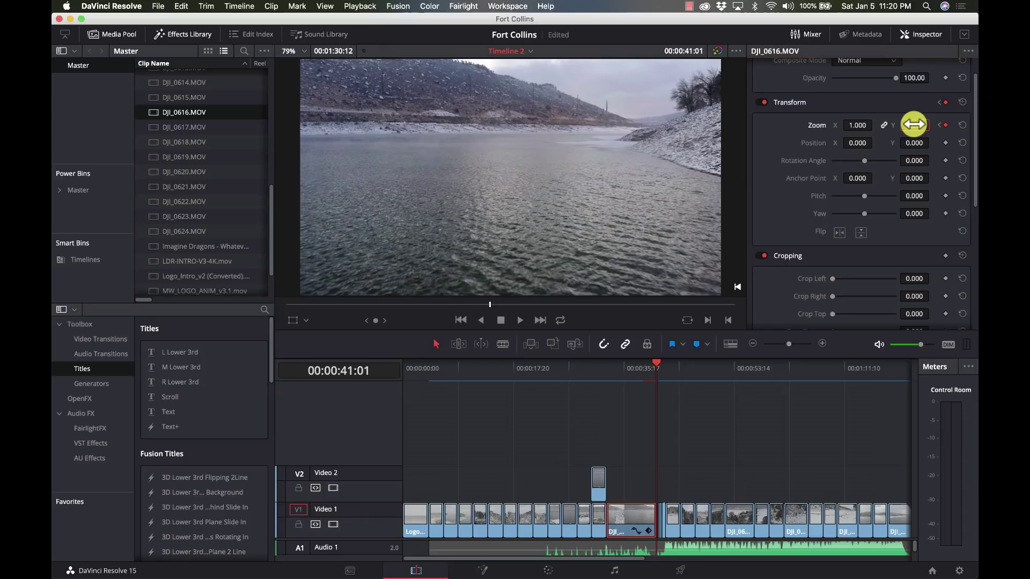
left_click(608, 371)
key("space")
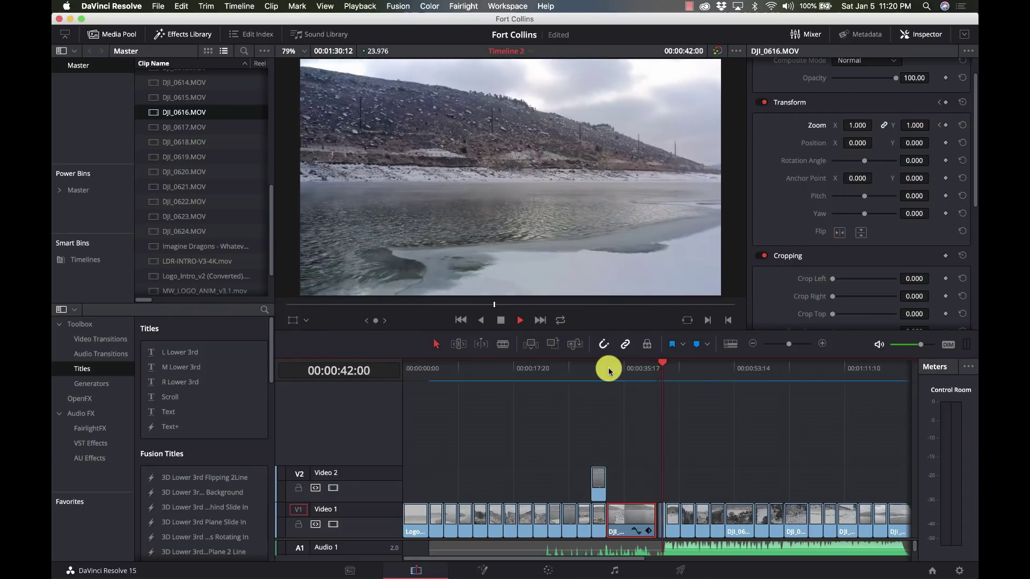
key("space")
left_click(607, 375)
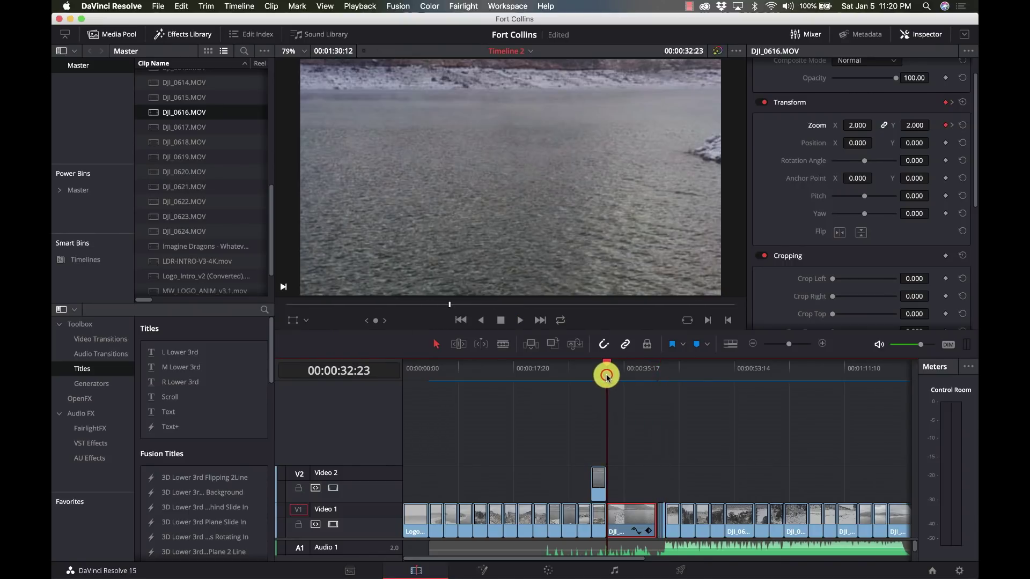
key("space")
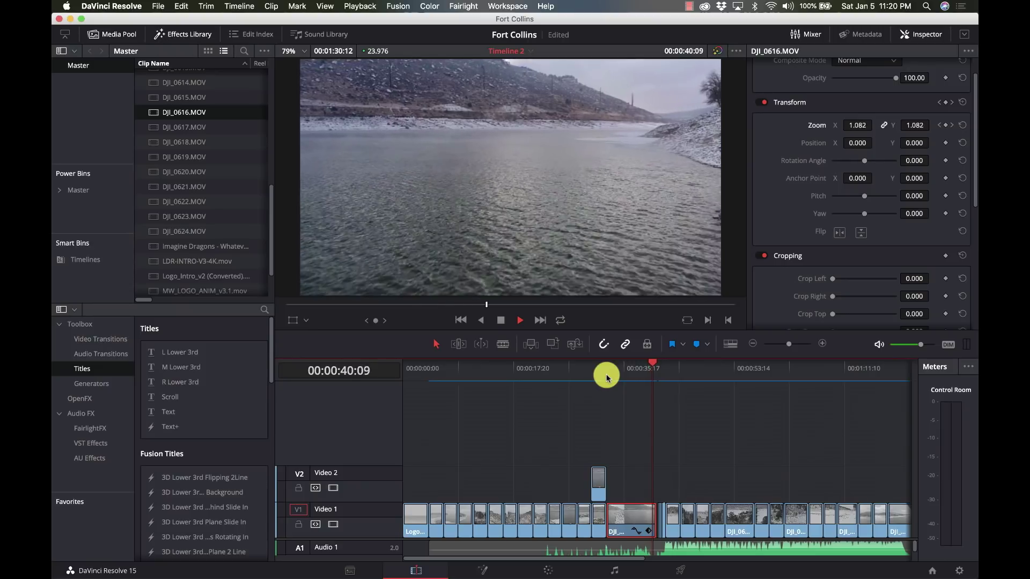
key("space")
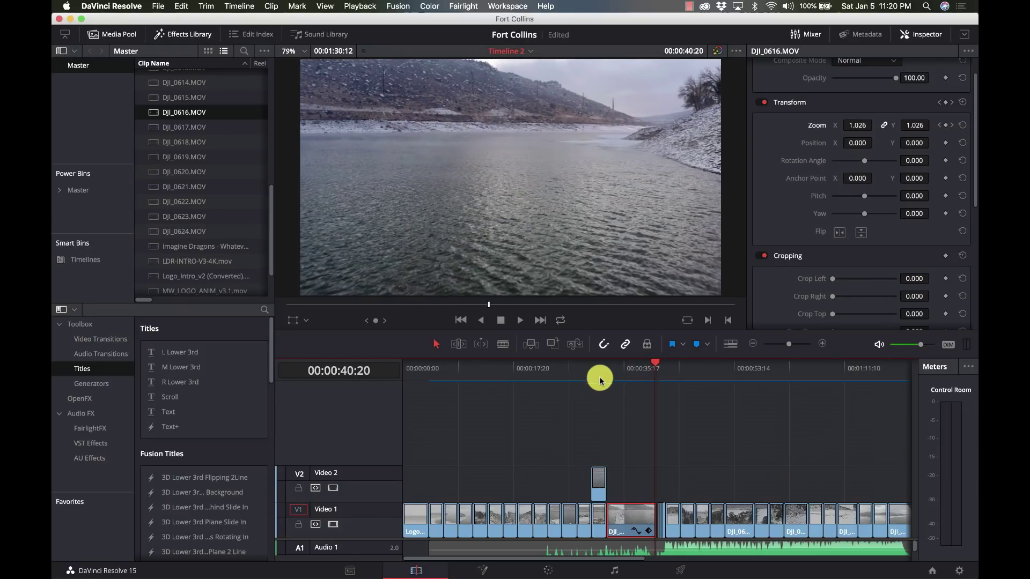
left_click(589, 379)
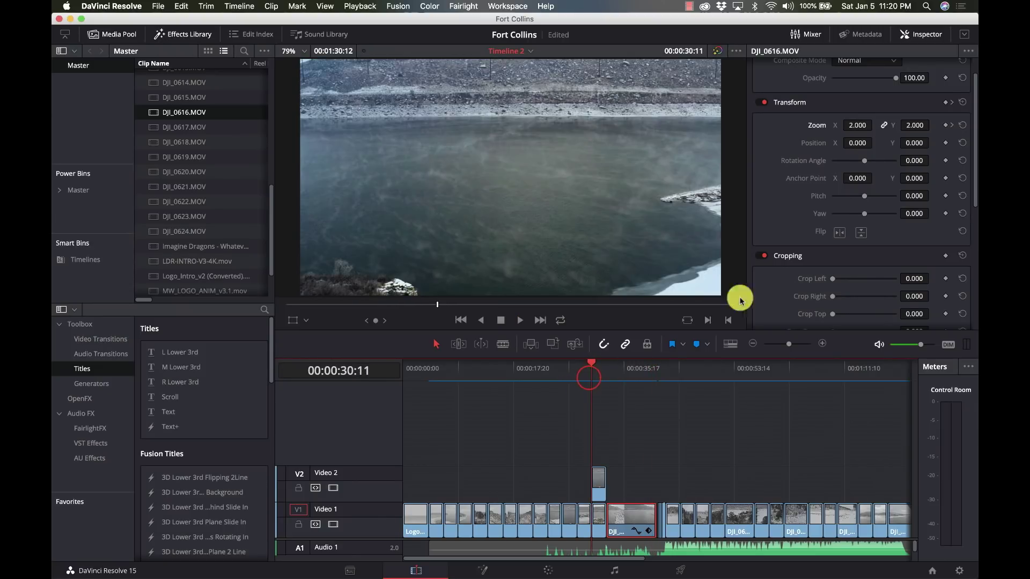
Select the short V2 clip DJI_0614 and put the playhead at 31:14.
scroll(874, 204, "down", 1)
scroll(874, 204, "down", 10)
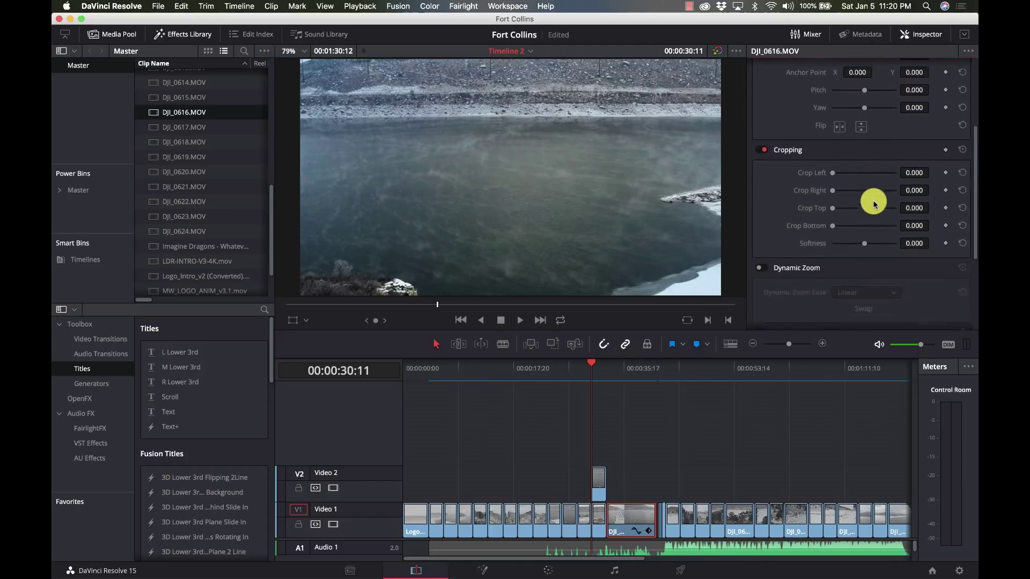
scroll(873, 205, "down", 1)
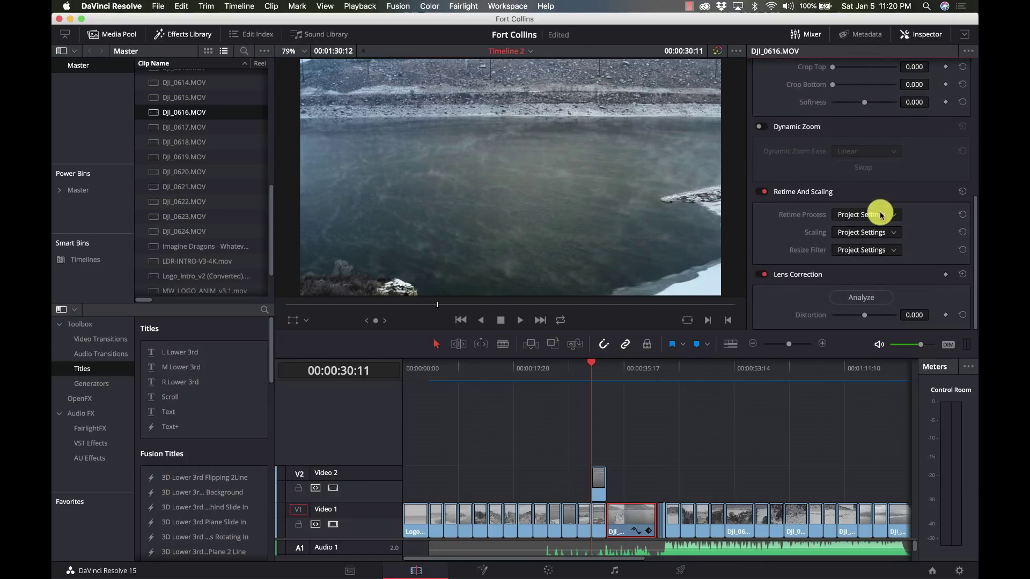
scroll(875, 206, "up", 8)
scroll(880, 213, "up", 7)
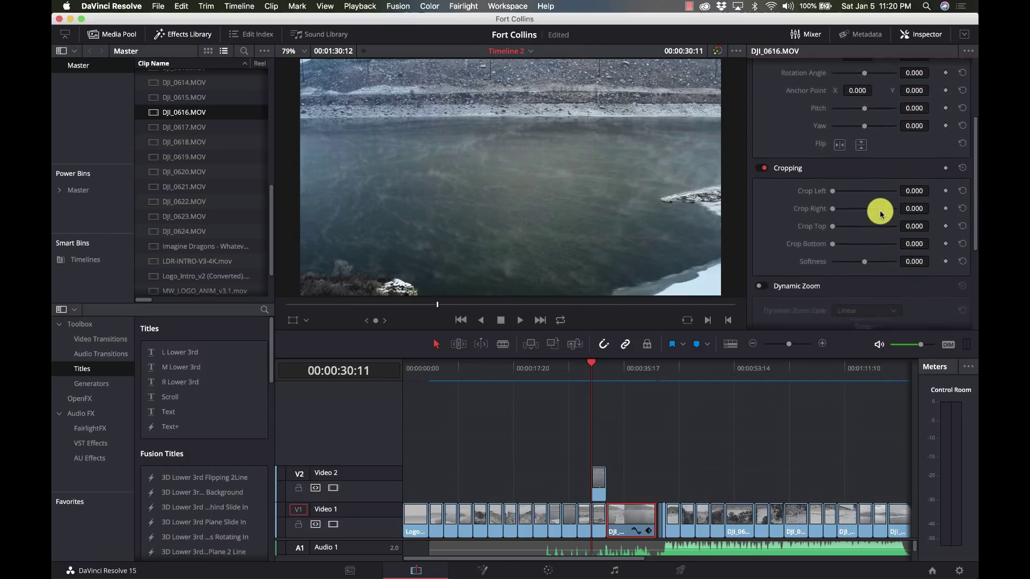
left_click(598, 485)
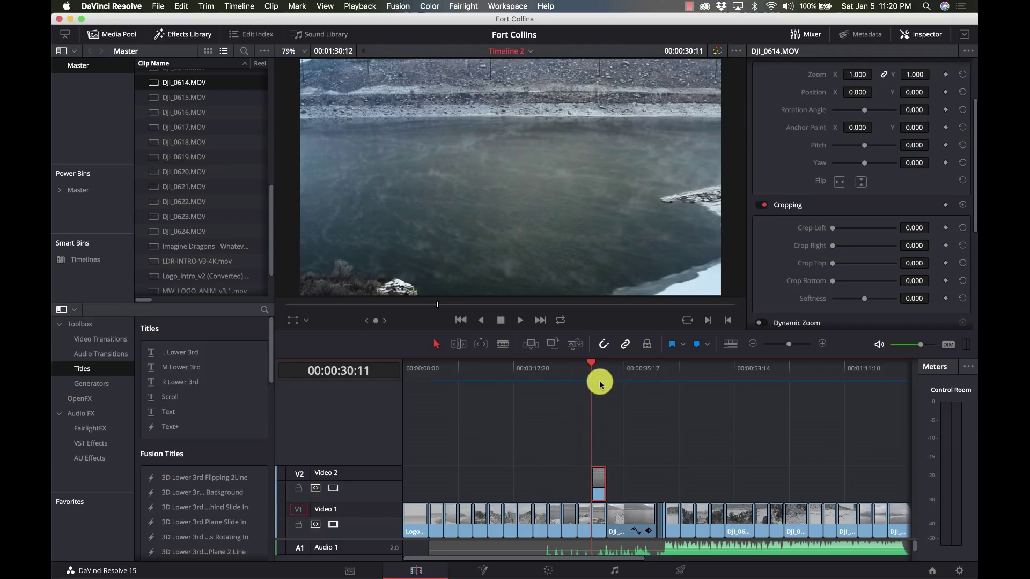
key("space")
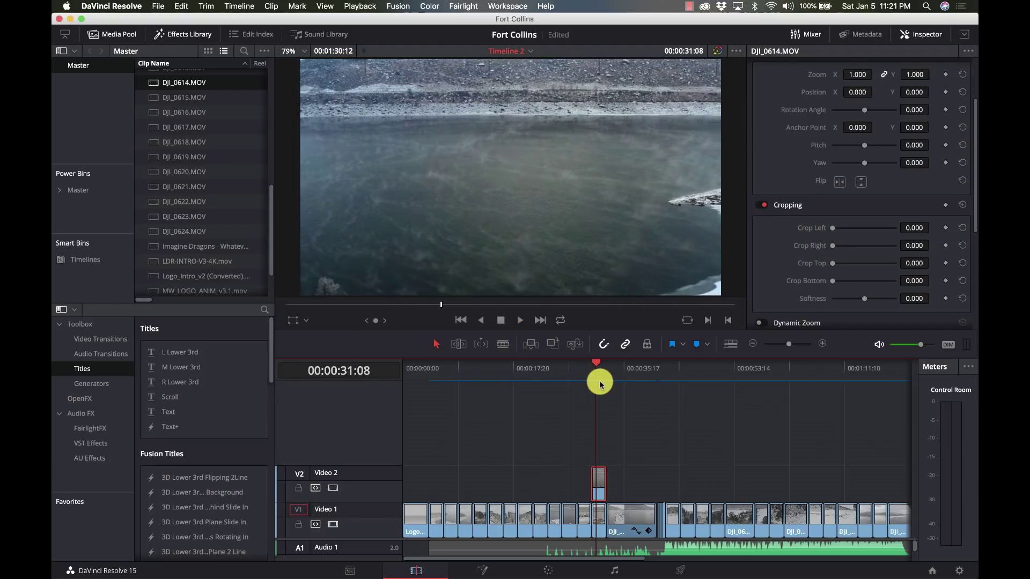
left_click_drag(600, 384, 598, 384)
Key Zoom 1.000 and Position 0.000 at 31:14, then move to the clip's last frame.
scroll(826, 99, "up", 3)
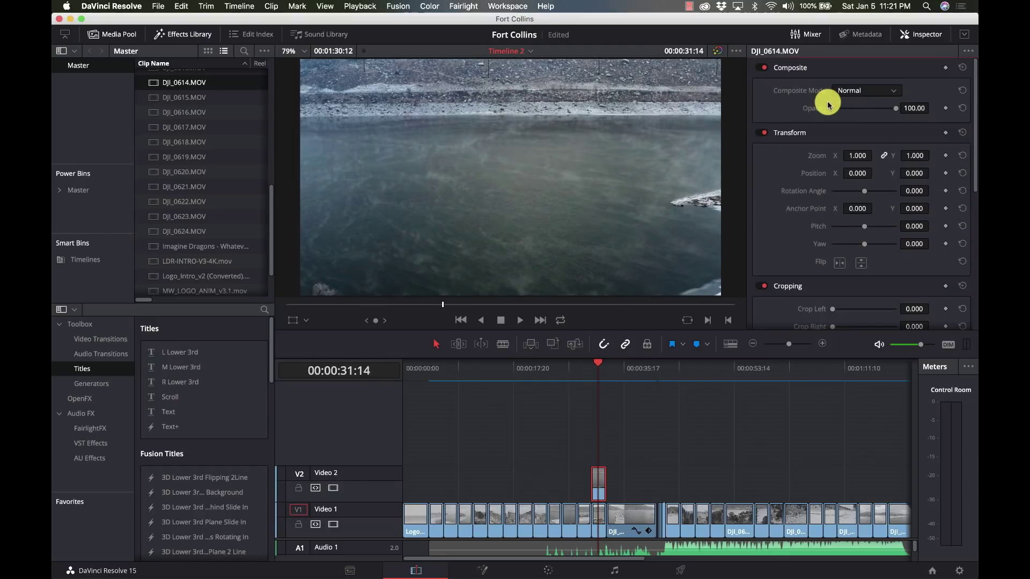
left_click(945, 155)
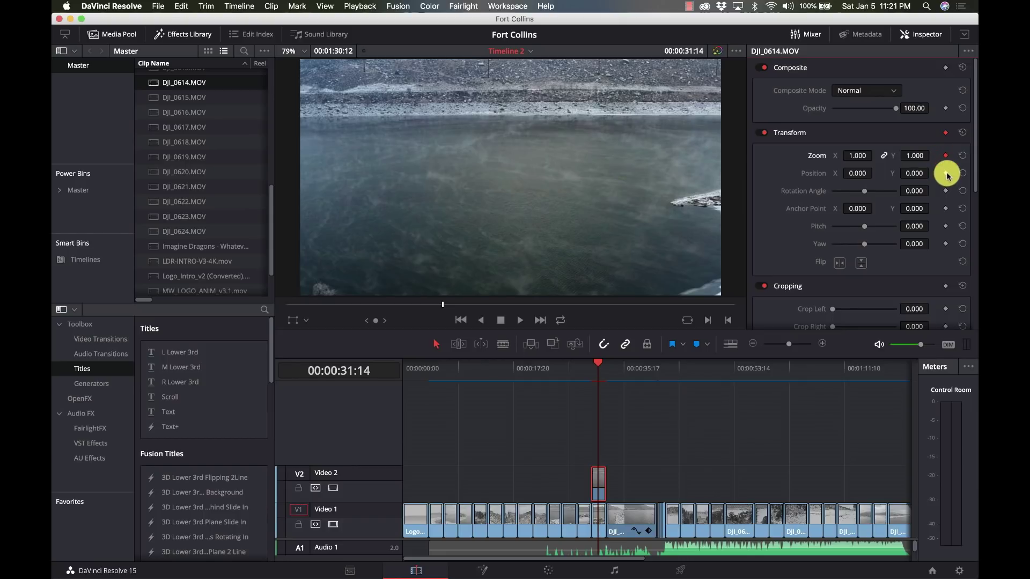
left_click(946, 174)
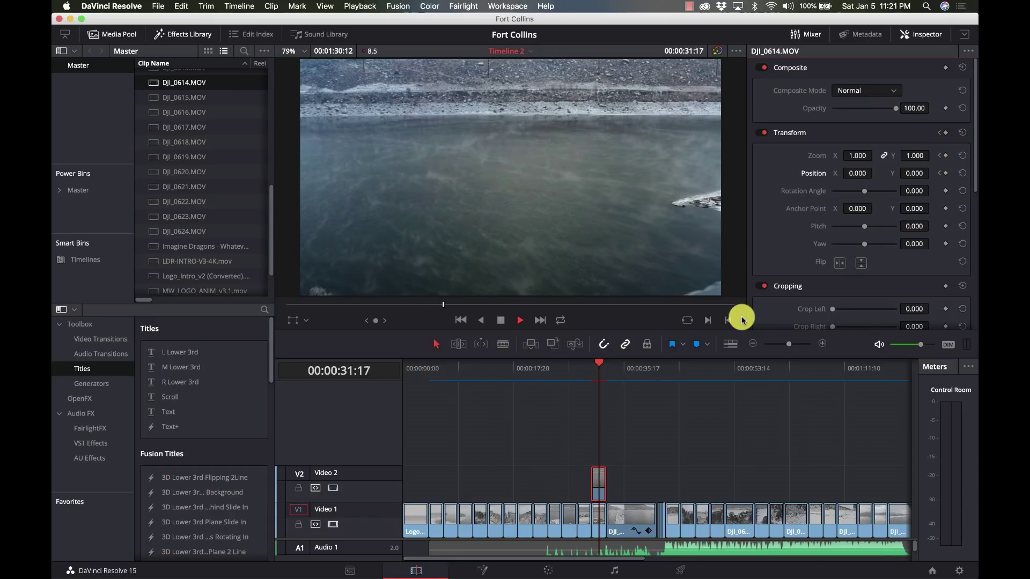
key("space")
key("Left")
key("Left")
key("Left")
key("Left")
key("Left")
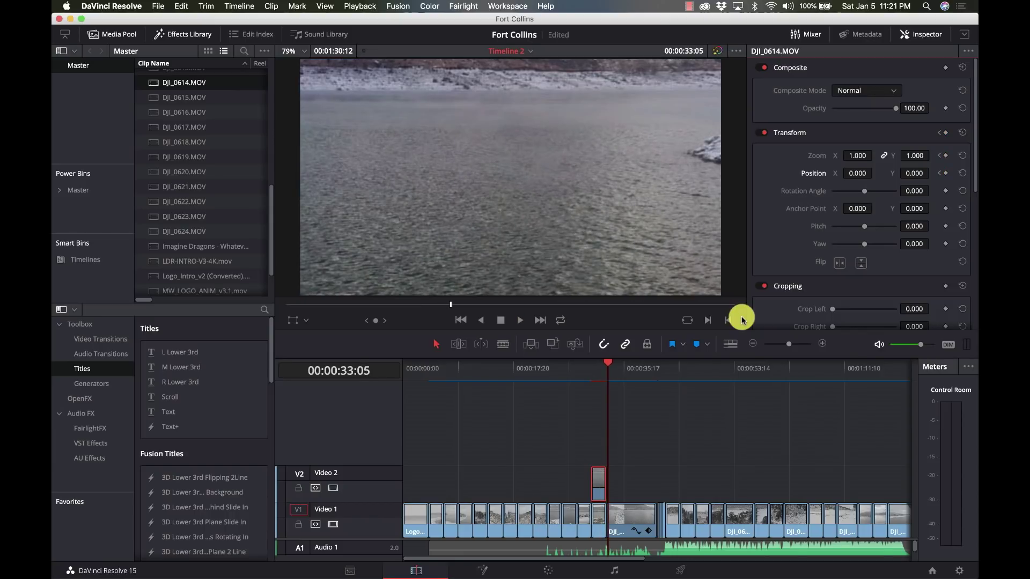
key("Left")
key("Left")
key("Left")
key("Left")
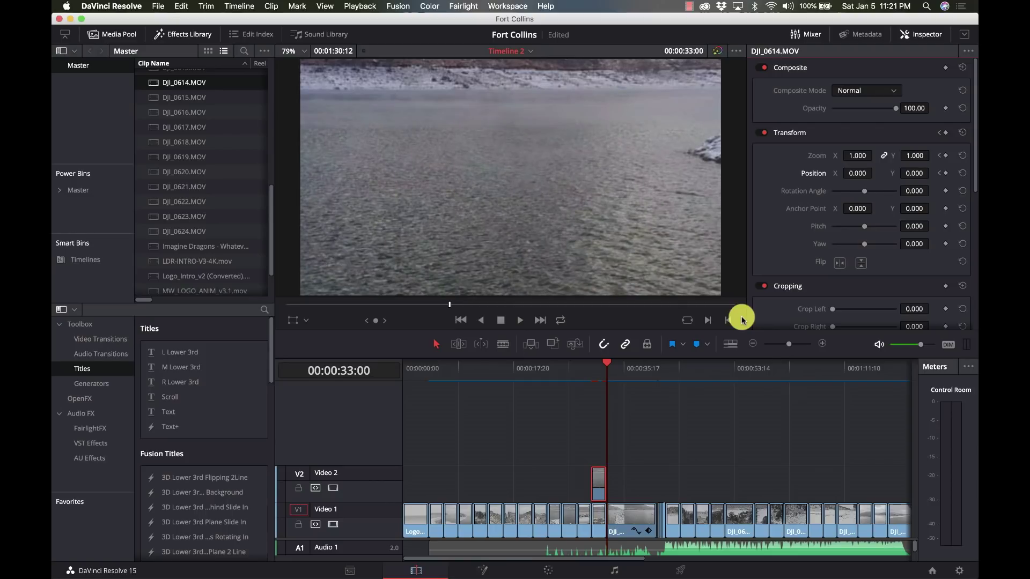
key("Right")
key("Right")
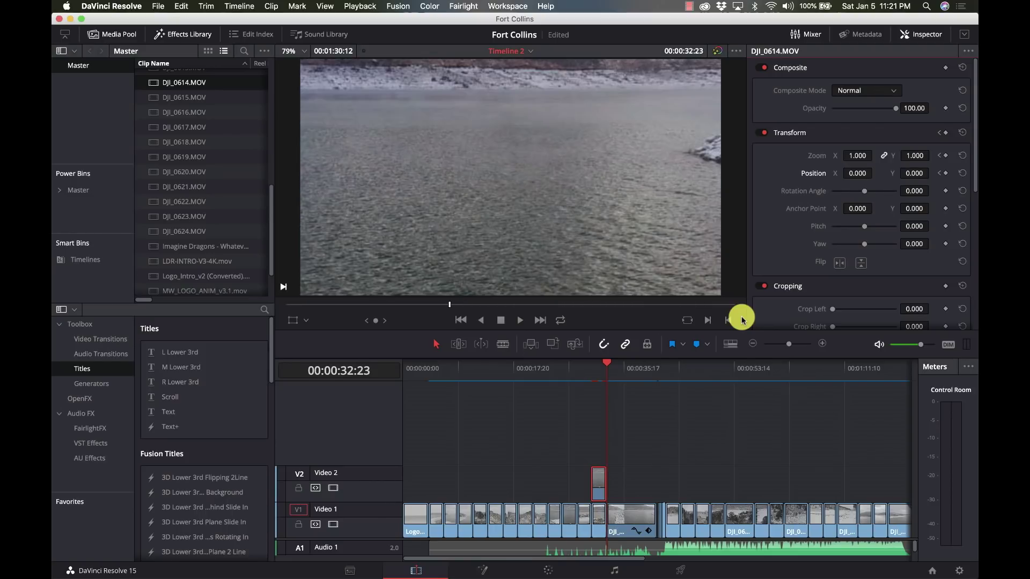
key("Left")
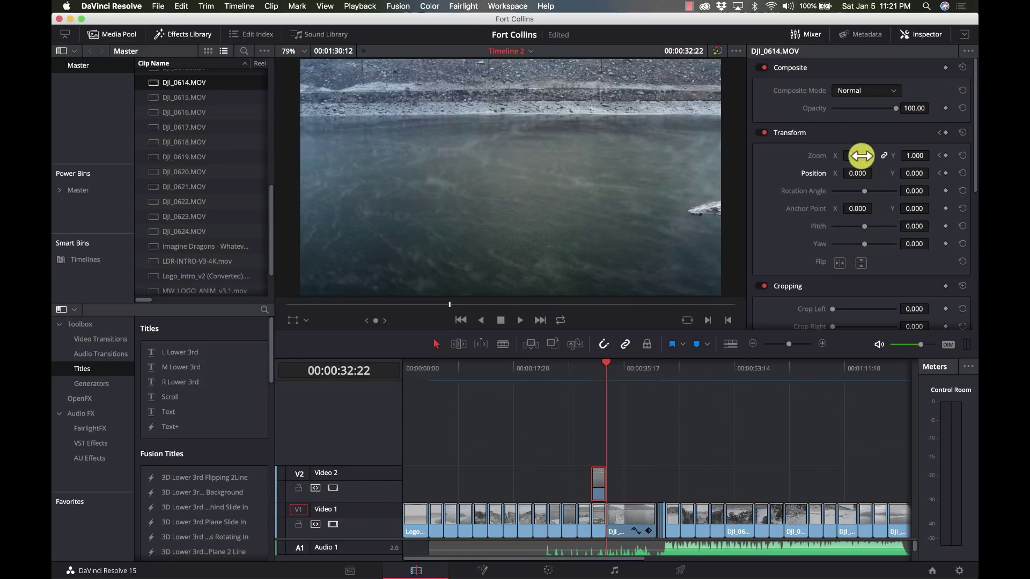
Shrink DJI_0614 to Zoom 0.090 at its last frame and shift it right and down (X 777).
mouse_move(861, 156)
left_mouse_down()
mouse_move(803, 153)
mouse_move(874, 168)
left_mouse_up()
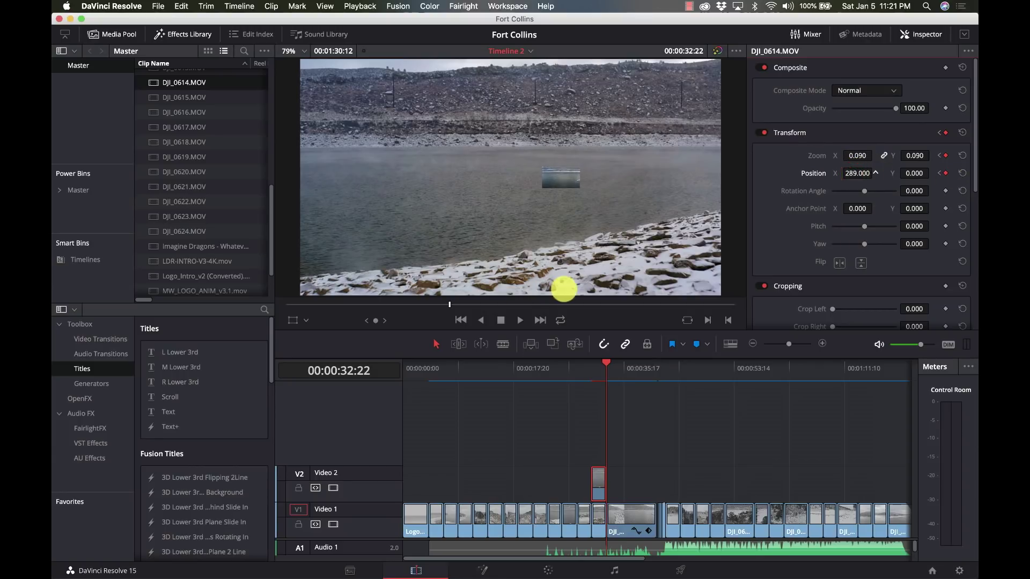
left_click_drag(853, 172, 928, 172)
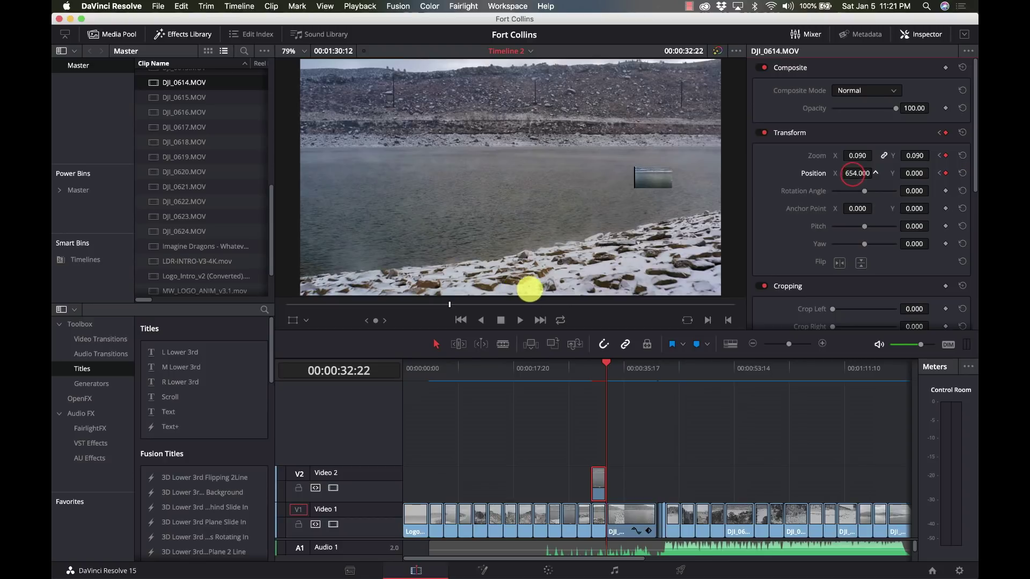
left_click_drag(849, 172, 920, 175)
left_click_drag(587, 368, 587, 370)
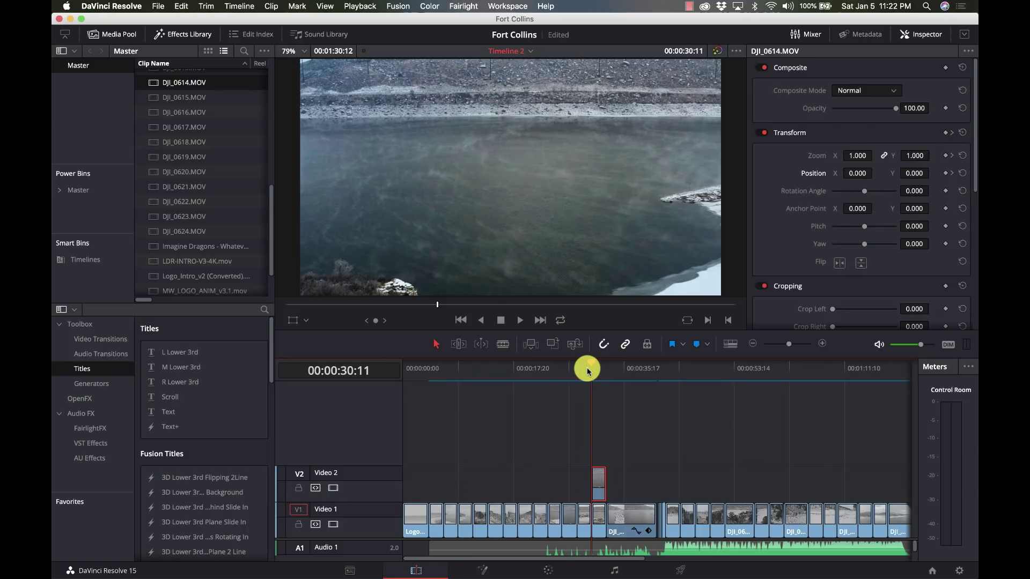
key("space")
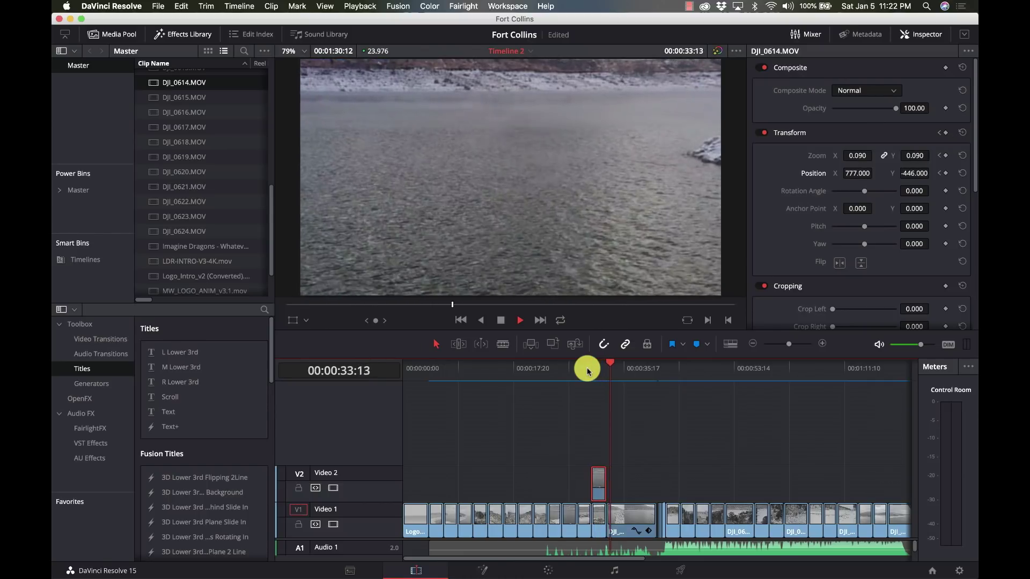
key("space")
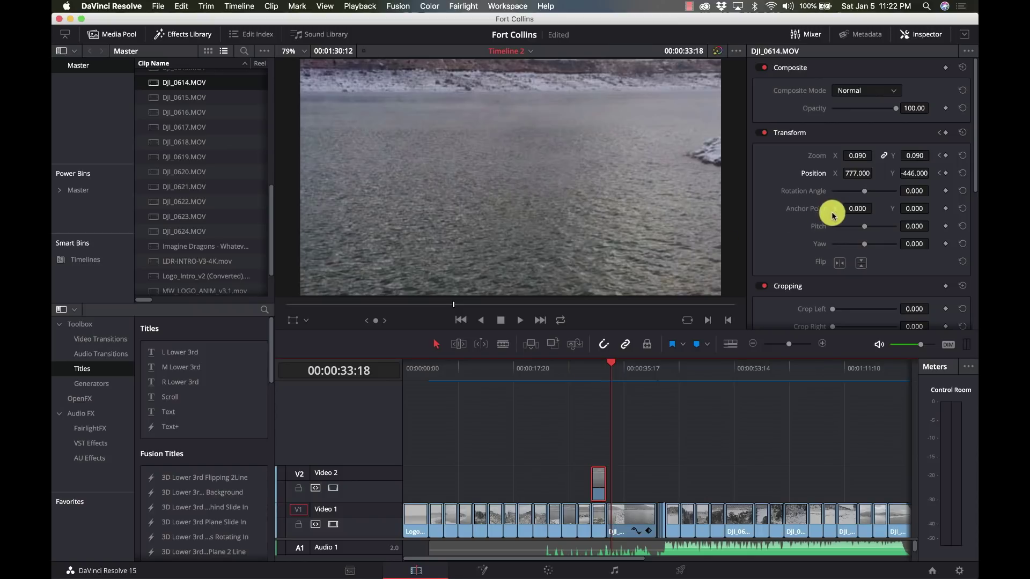
scroll(836, 212, "down", 5)
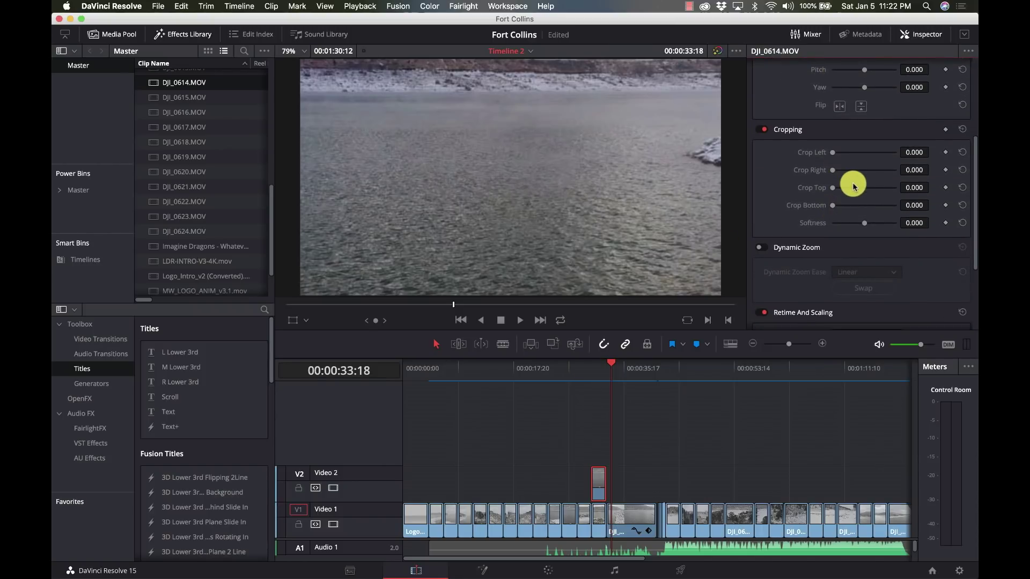
scroll(853, 185, "down", 2)
scroll(854, 185, "up", 3)
scroll(853, 185, "up", 4)
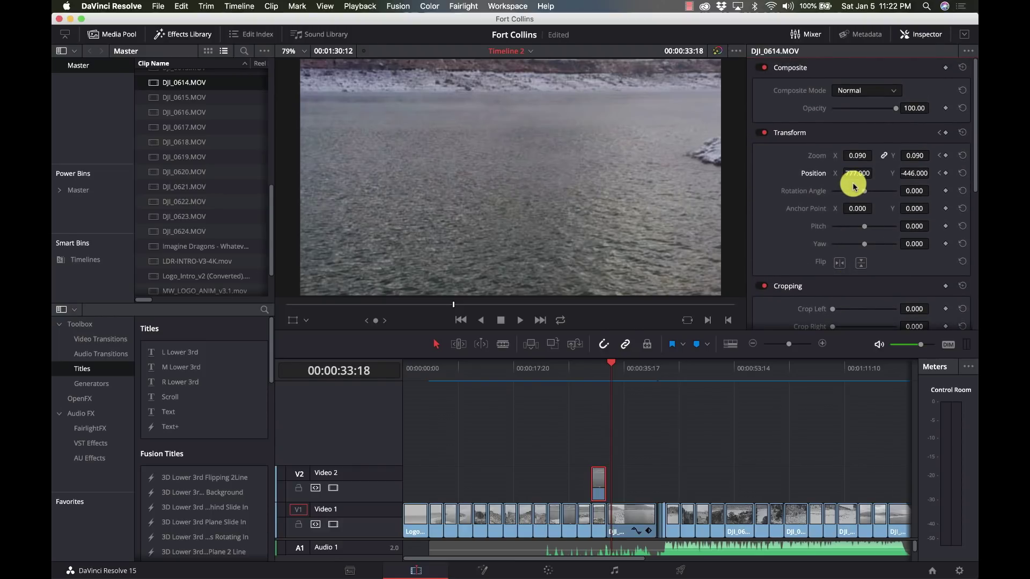
scroll(830, 240, "down", 3)
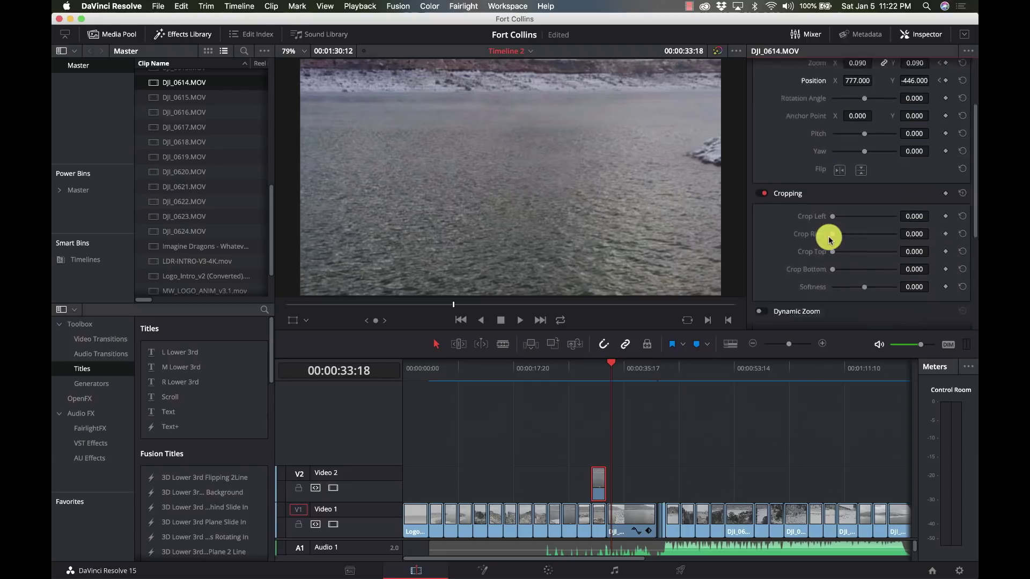
scroll(830, 239, "down", 5)
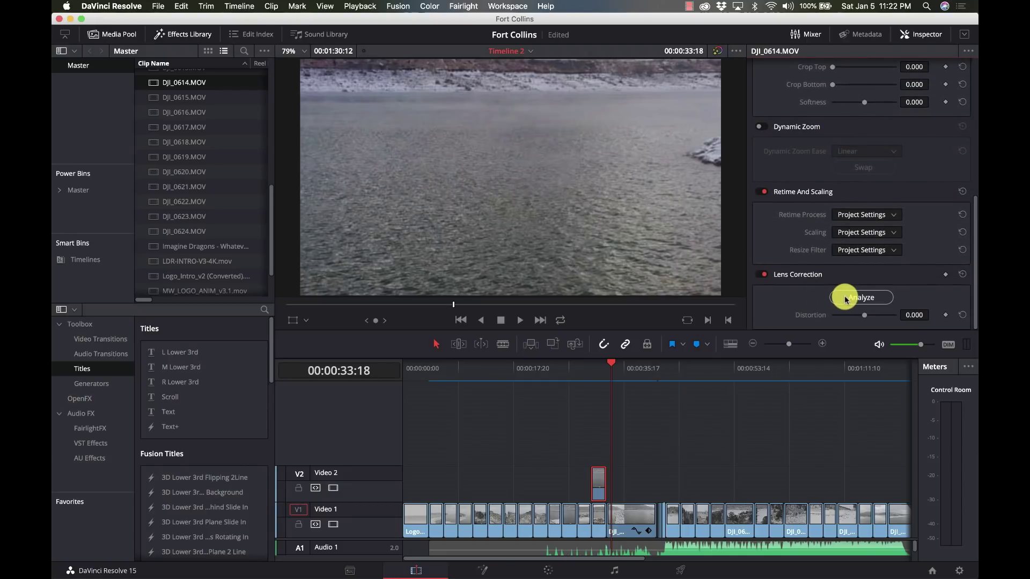
scroll(846, 300, "up", 8)
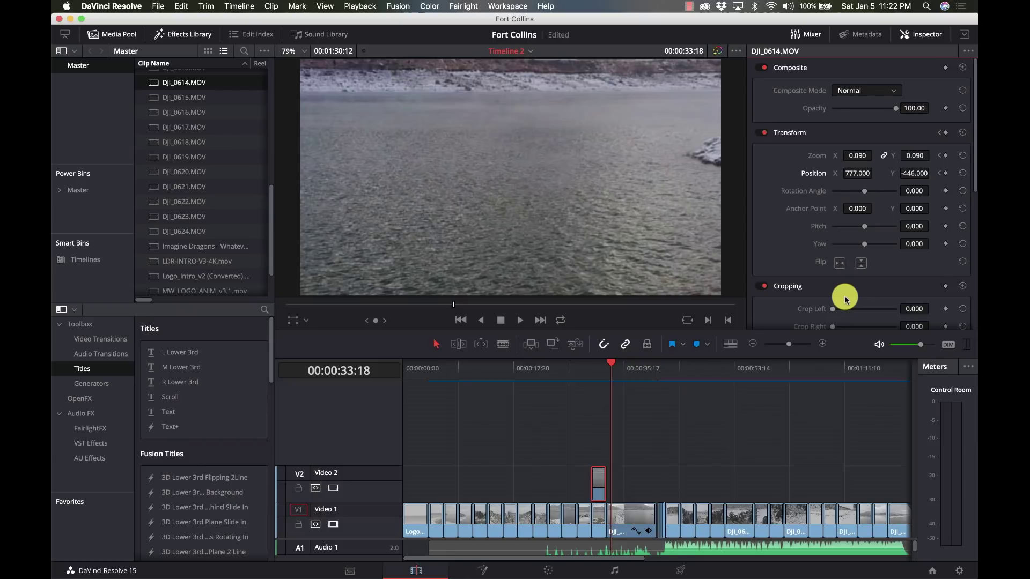
mouse_move(639, 511)
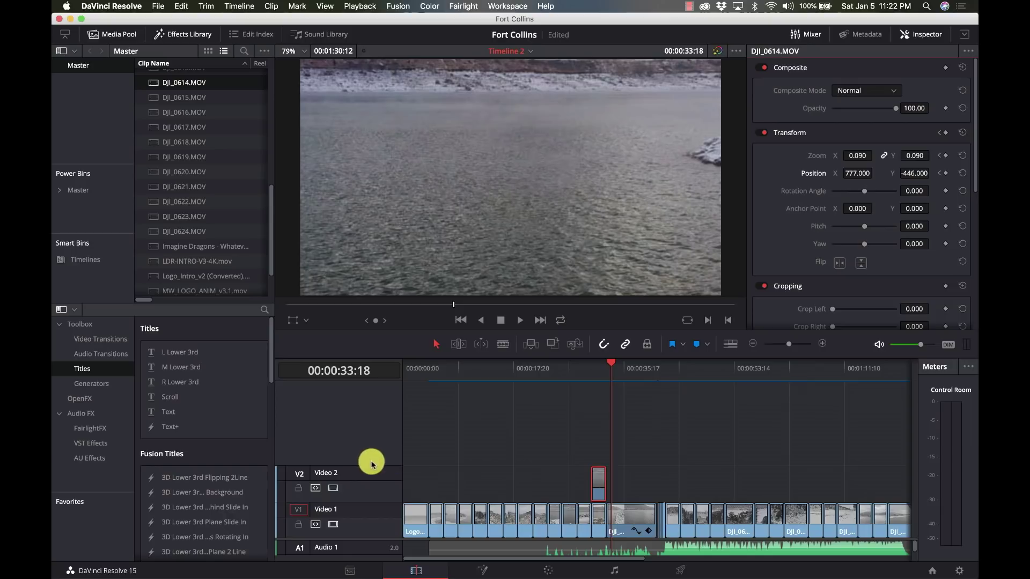
Enlarge Video 2, toggle the Transform on and off to compare, and move the start keyframe to 00:00.
left_click_drag(367, 466, 363, 510)
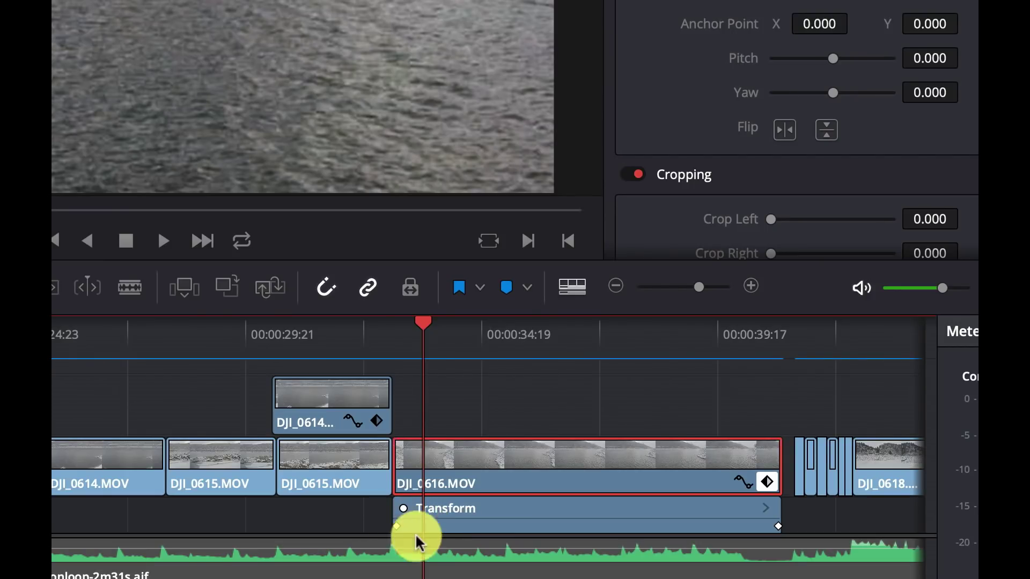
left_click(403, 508)
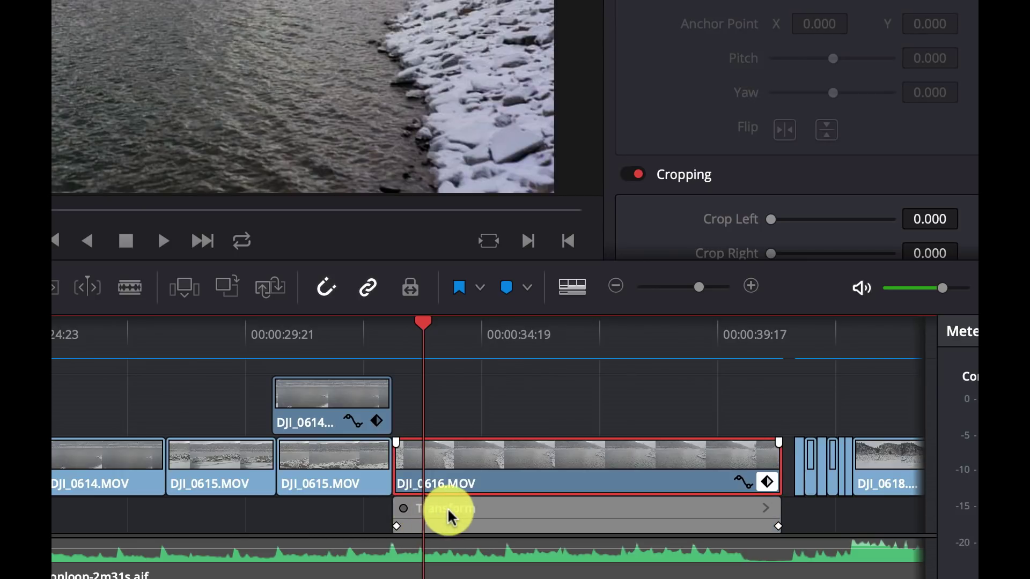
left_click(403, 508)
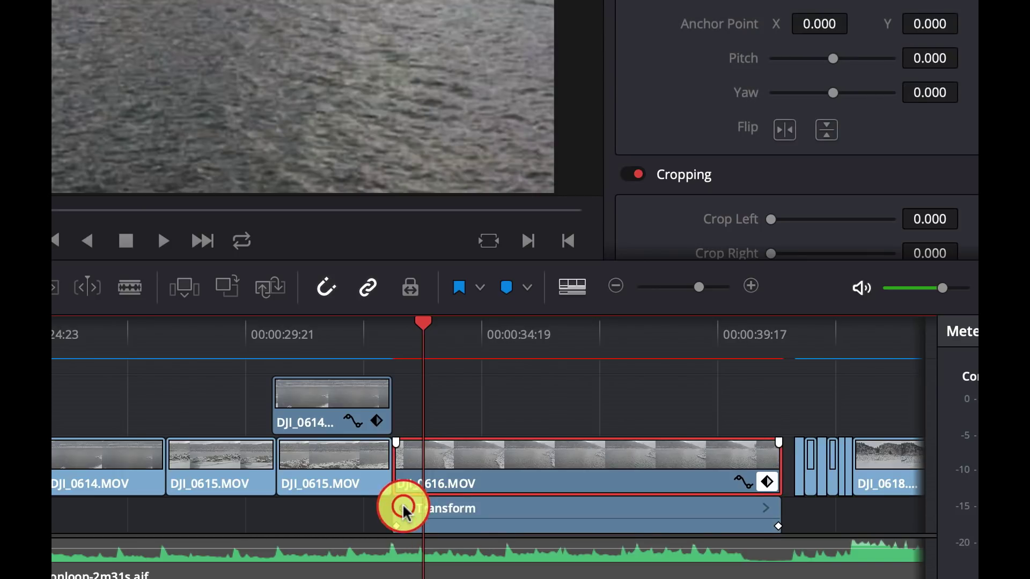
left_click(403, 508)
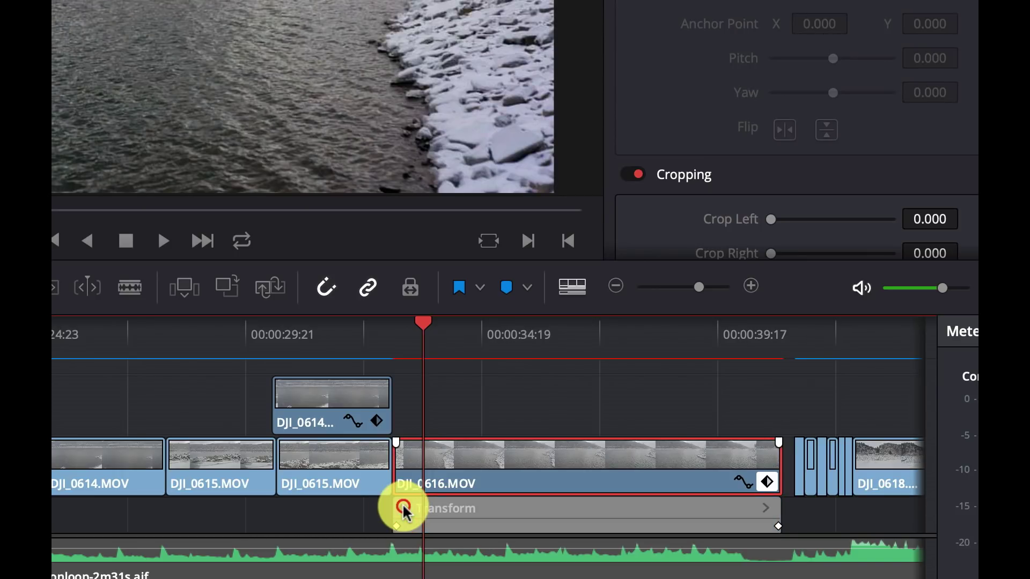
left_click(404, 508)
left_click(403, 508)
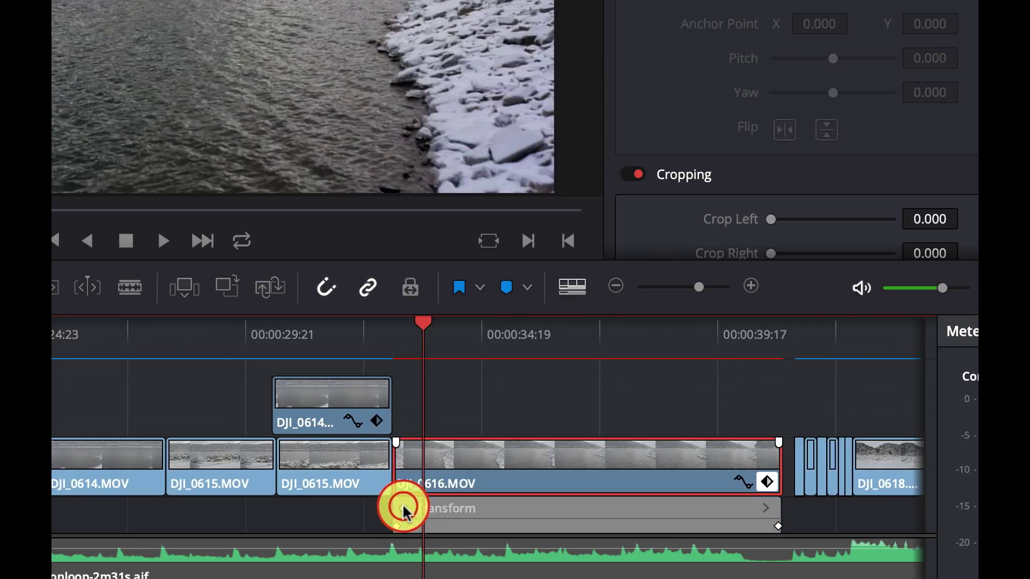
left_click(403, 508)
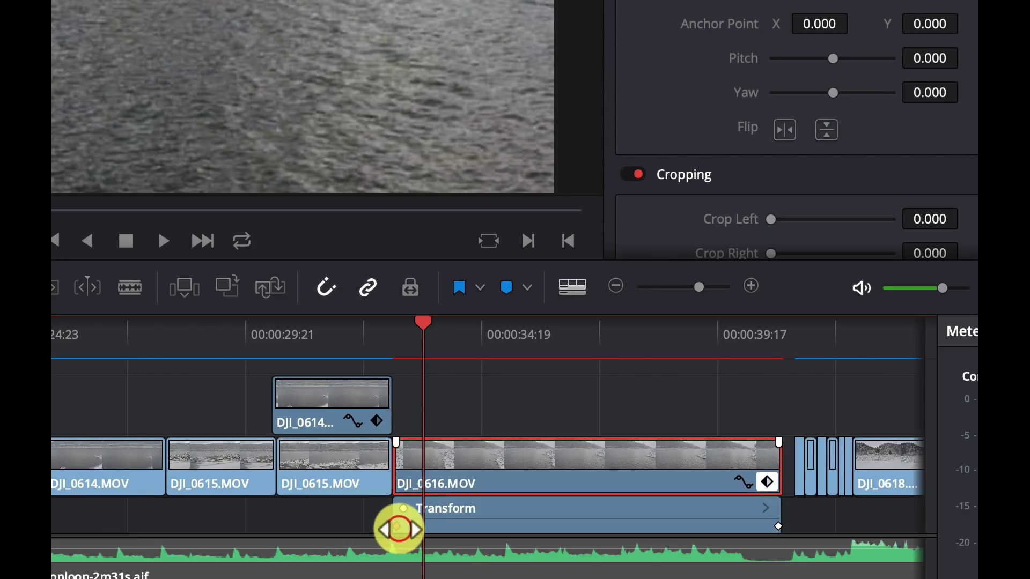
left_click_drag(398, 528, 371, 537)
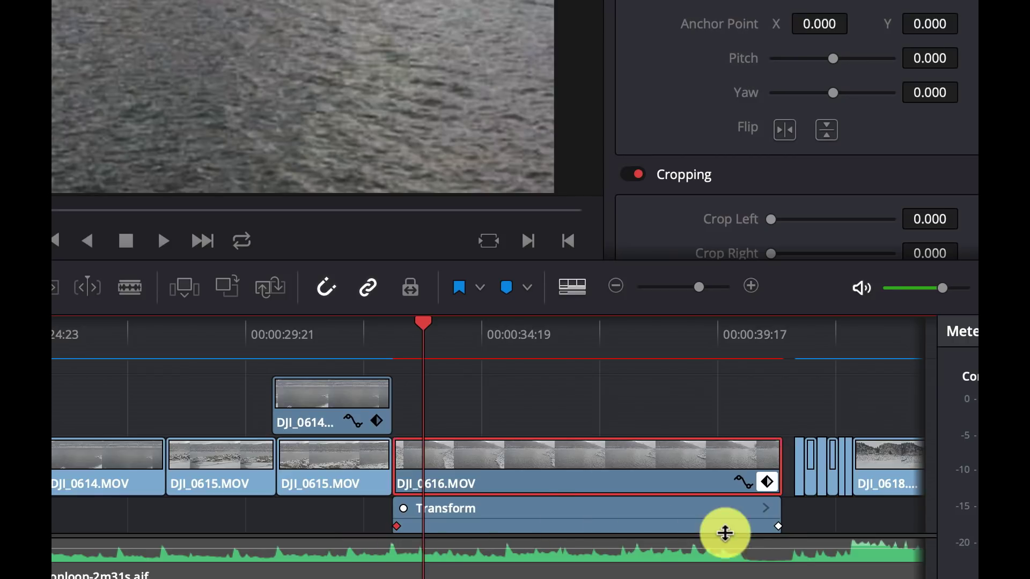
left_click(659, 523)
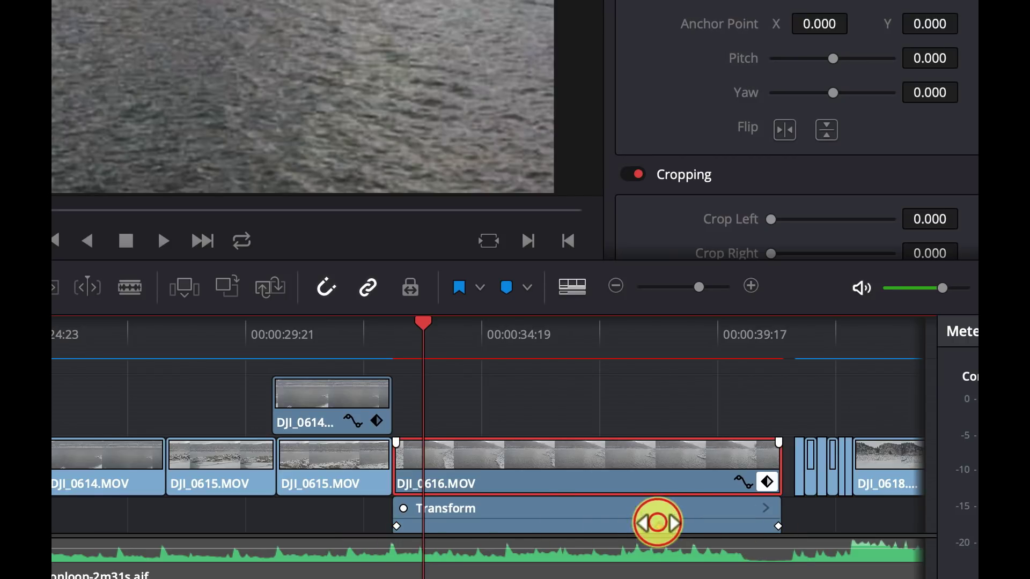
Shift the middle keyframe earlier, drag the picture right to add a keyframe, and preview.
left_click(660, 529)
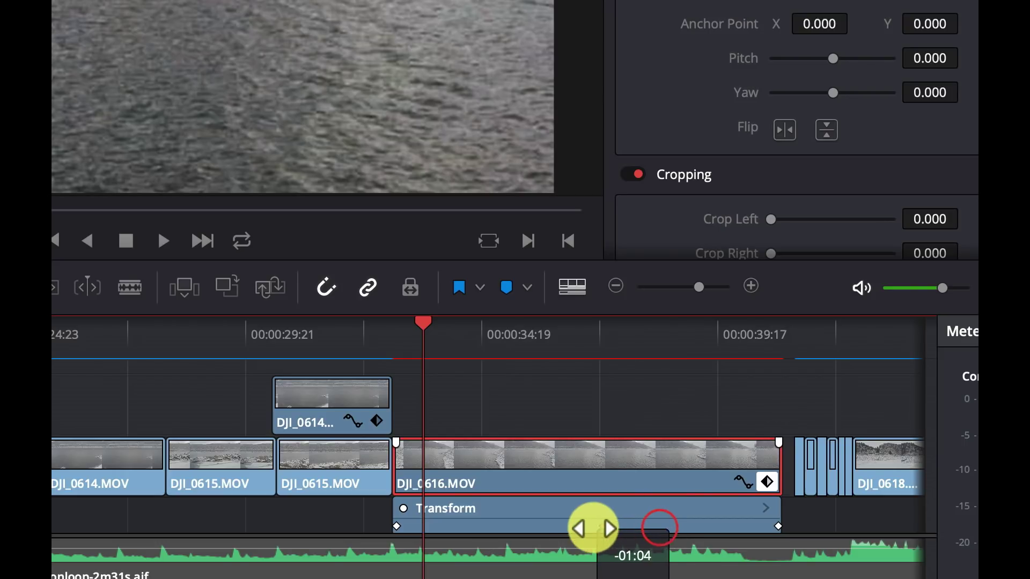
left_click_drag(594, 528, 604, 520)
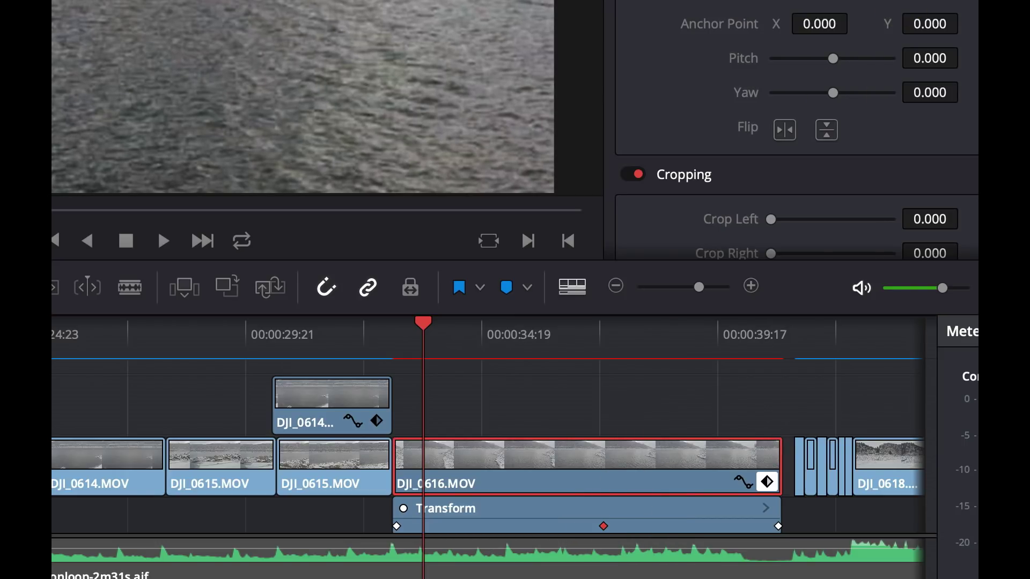
left_click_drag(108, 179, 280, 156)
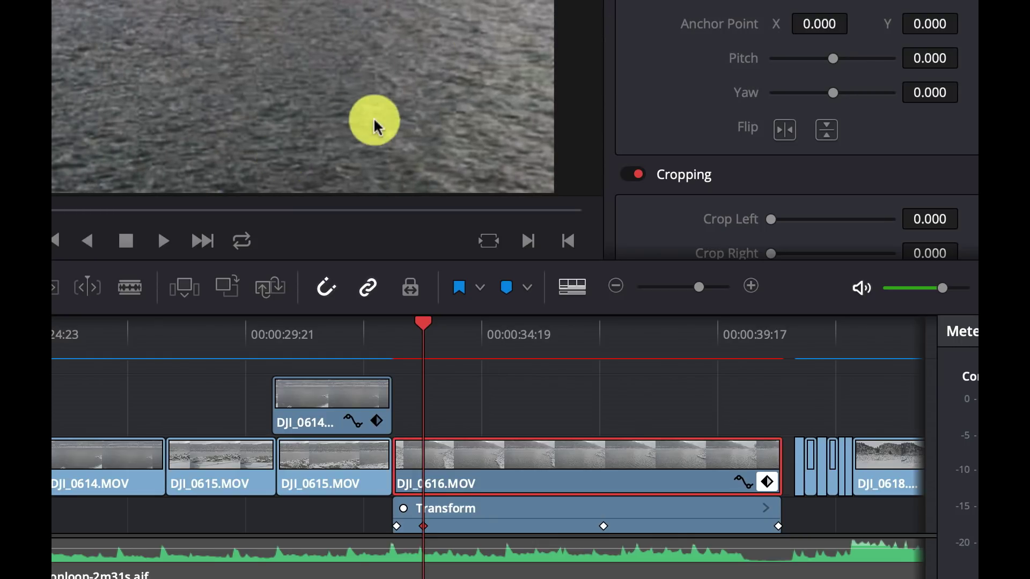
left_click(395, 330)
key("space")
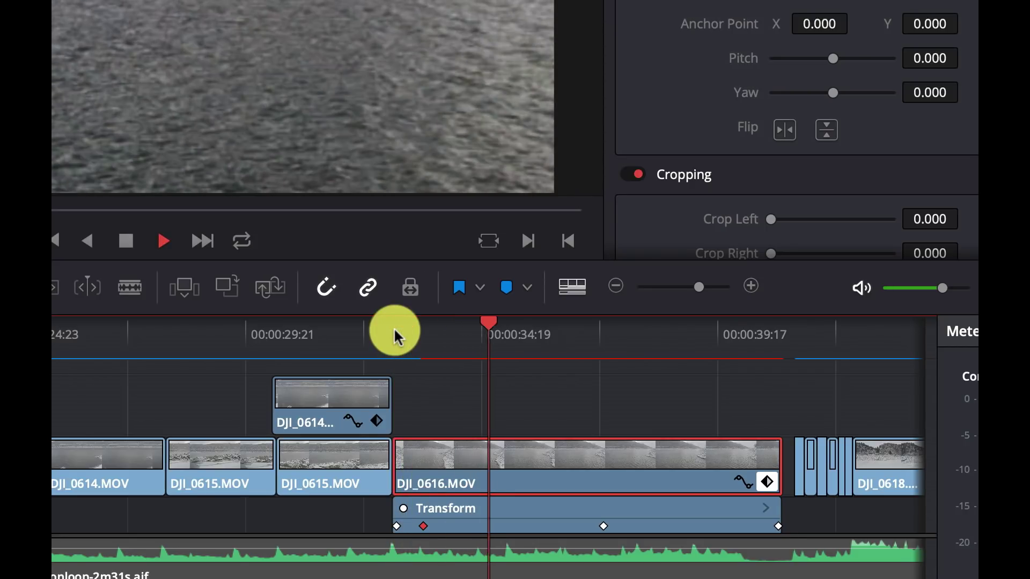
key("space")
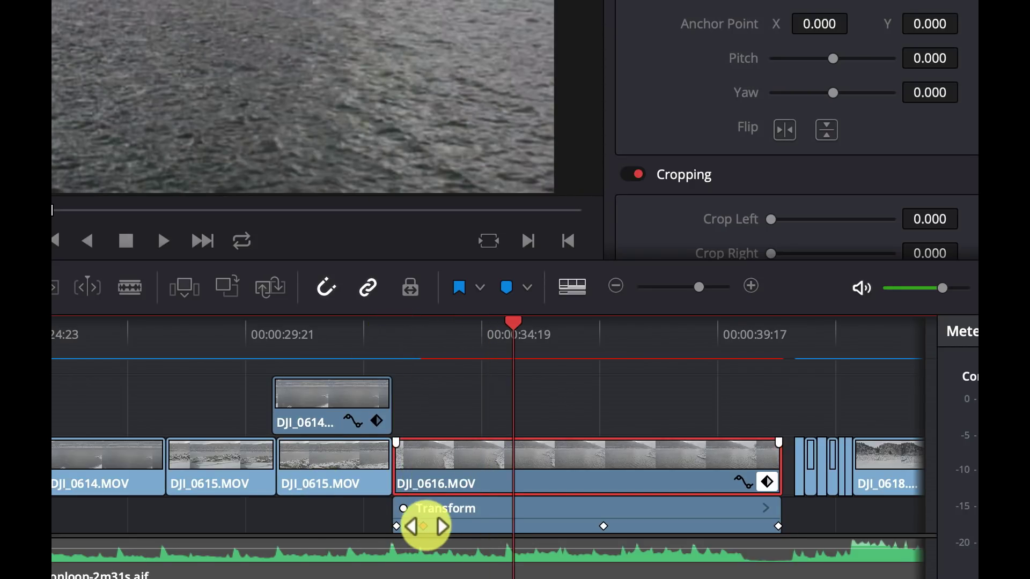
Undo the accidental DJI_0616 deletion and drag the middle Transform keyframe earlier.
key("BackSpace")
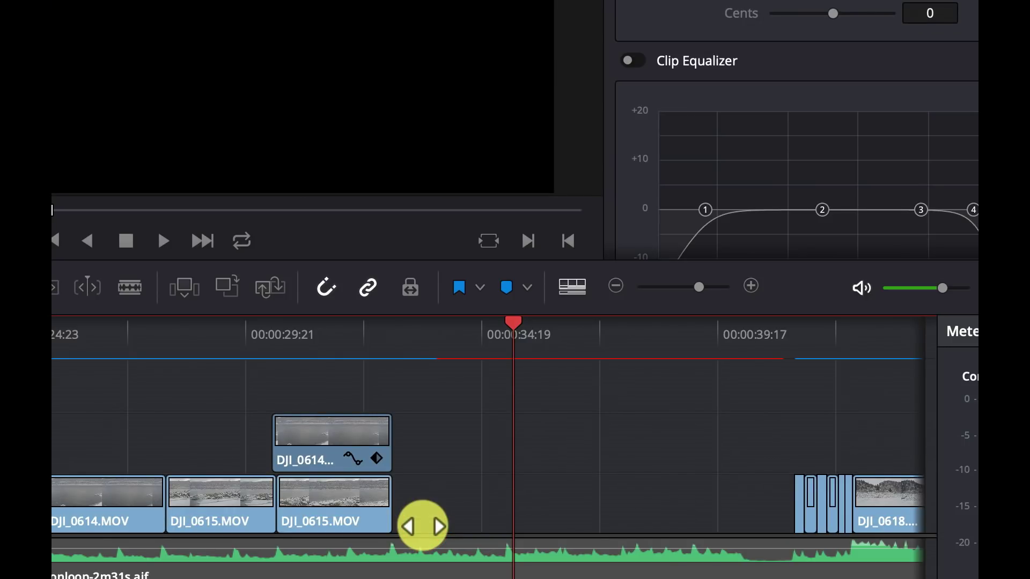
key("ctrl+z")
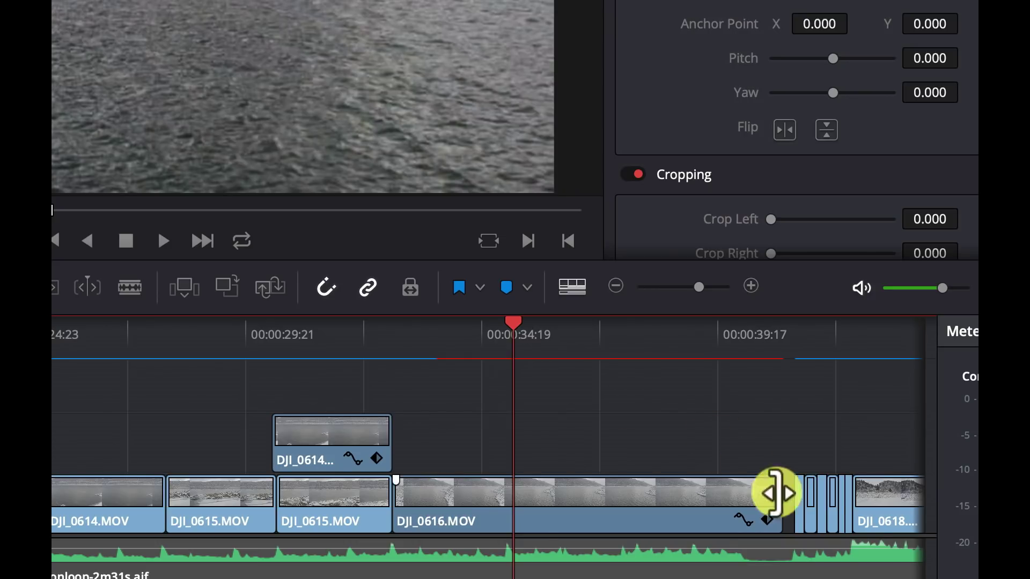
left_click(768, 521)
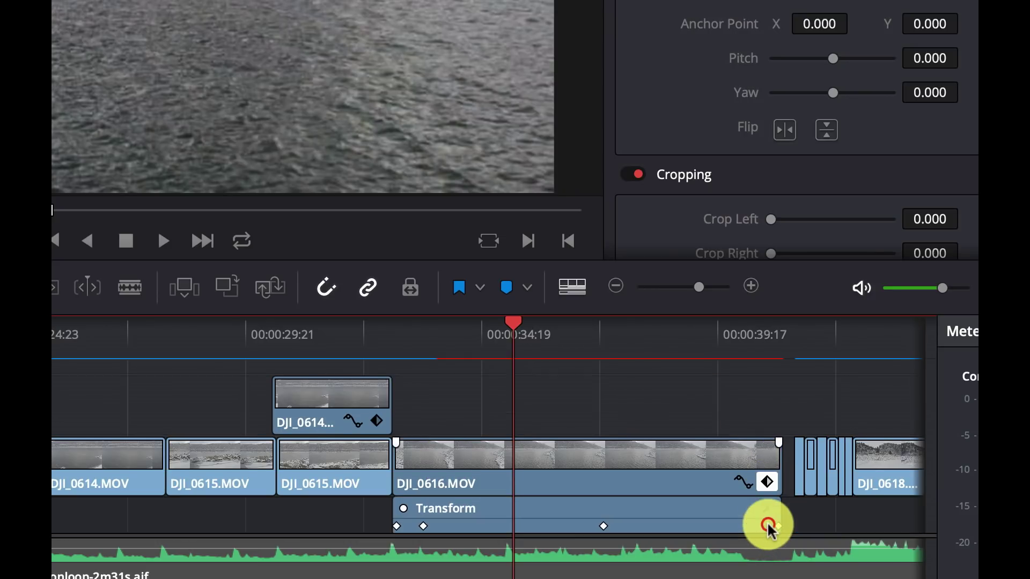
left_click(602, 525)
left_click_drag(601, 526, 563, 541)
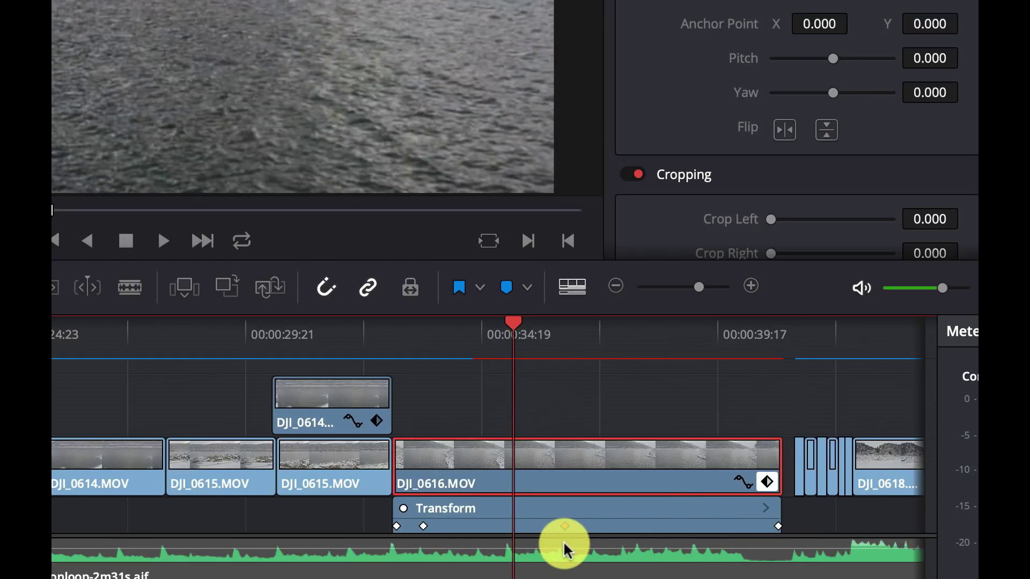